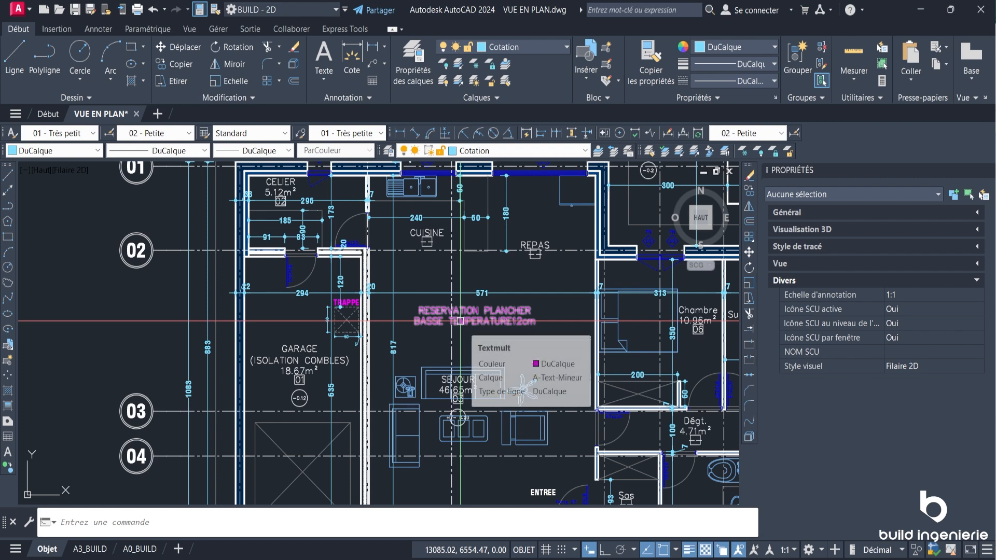
# Step: Inspect the annotation styles and the properties of the RESERVATION PLANCHER multiline text in the living area
pyautogui.click(325, 75)
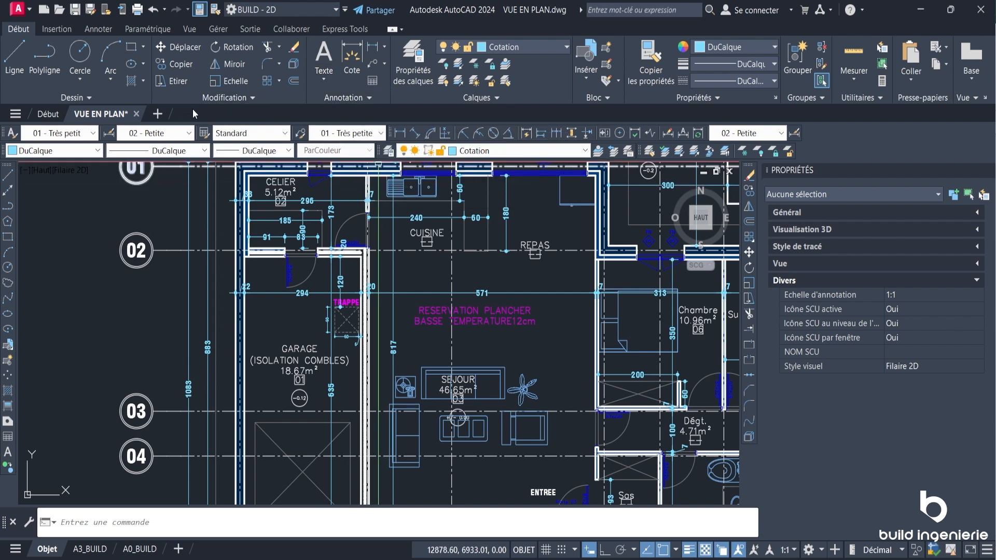
pyautogui.click(343, 98)
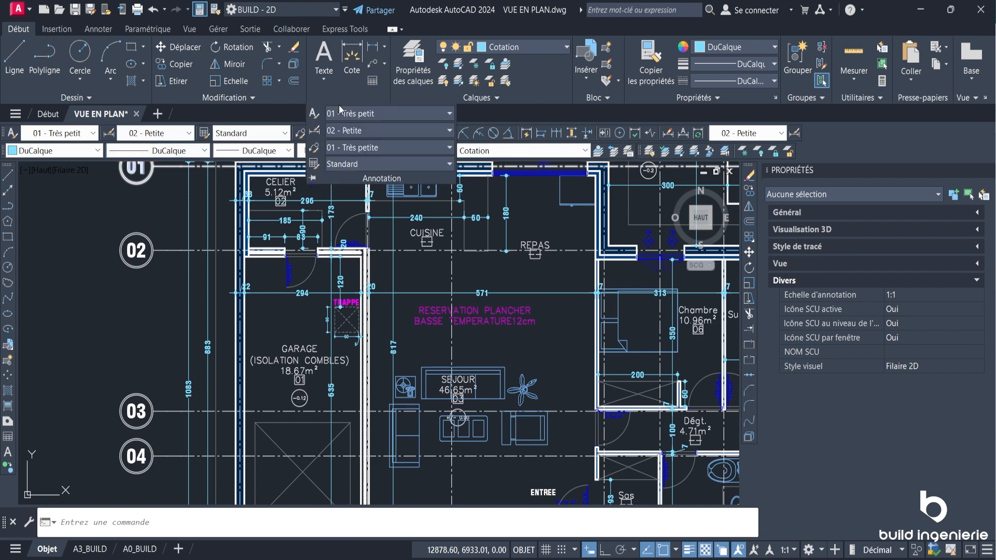
pyautogui.click(357, 115)
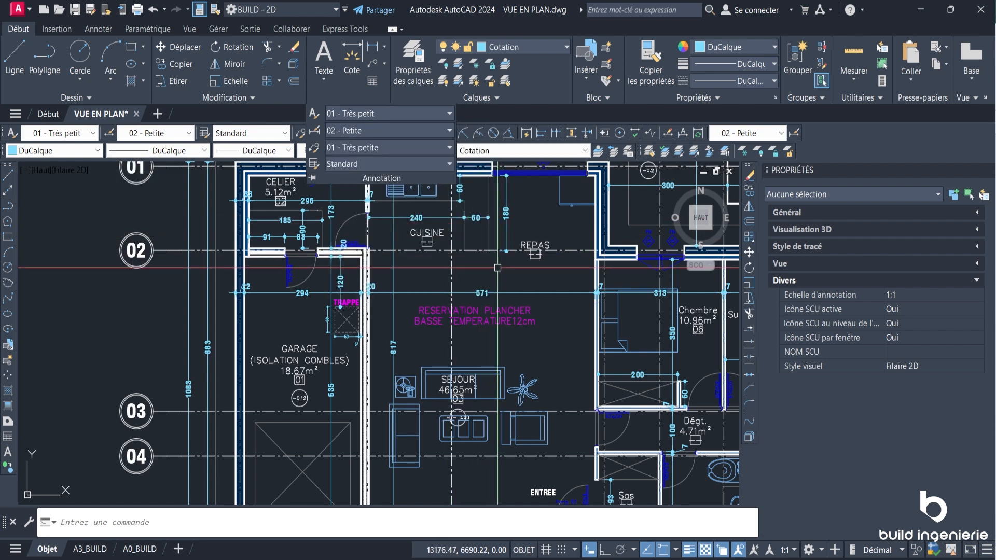
pyautogui.click(498, 313)
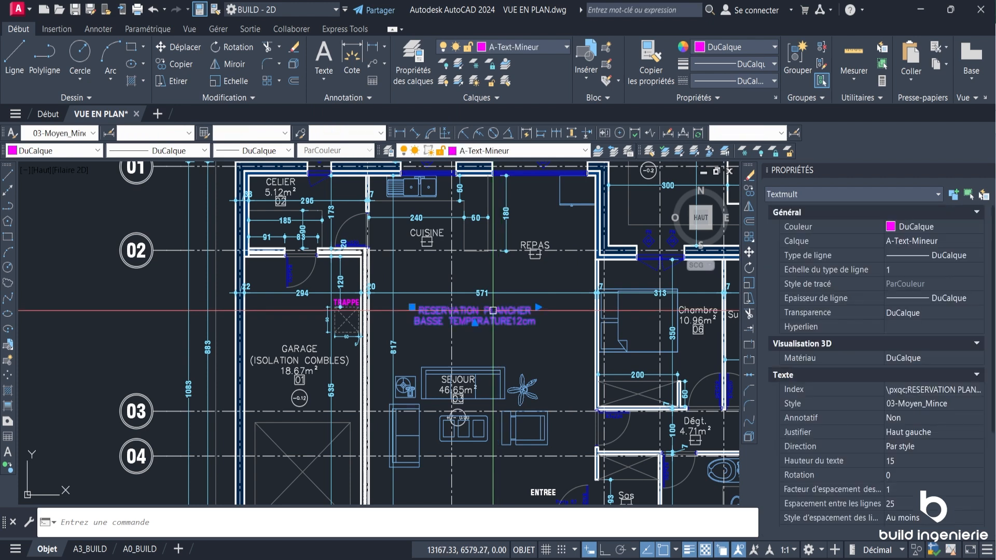
pyautogui.press('Escape')
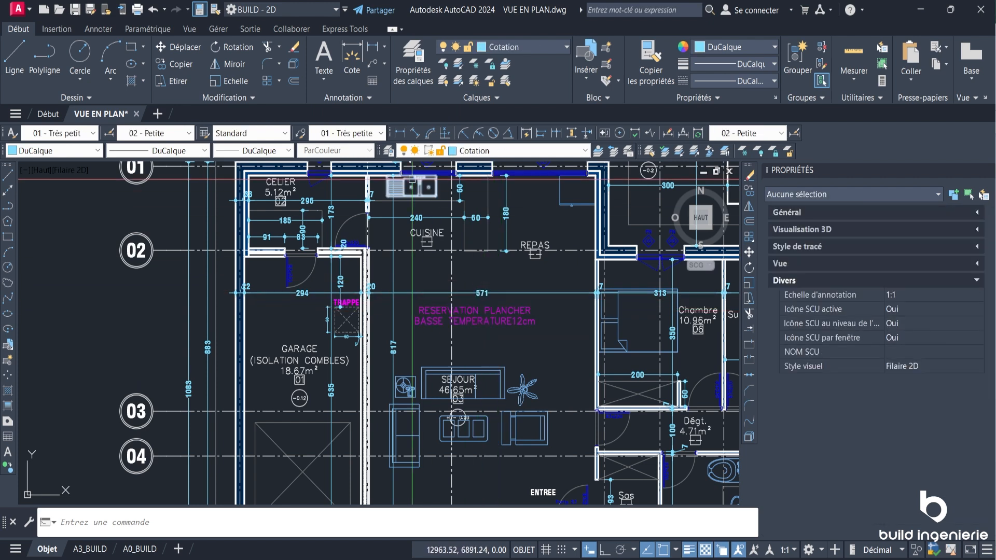
# Step: Create an annotative text style named style1 based on Standard, with a paper text height of 5
pyautogui.click(347, 97)
pyautogui.click(314, 113)
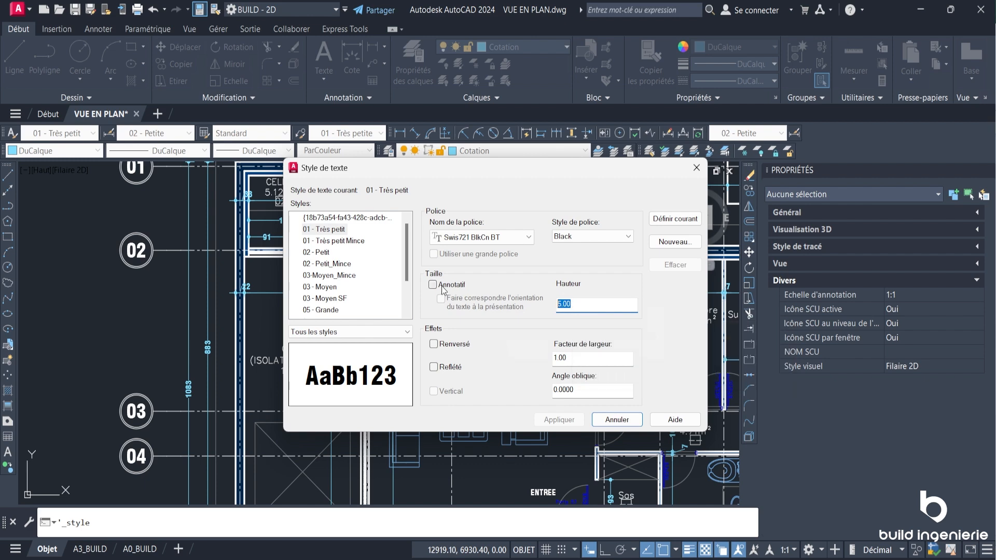
pyautogui.scroll(-2, 350, 275)
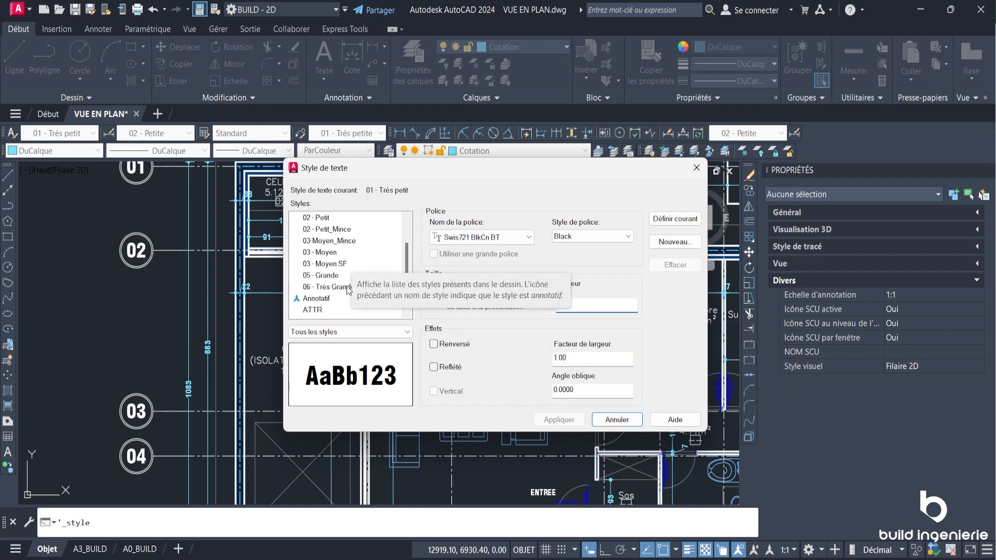
pyautogui.click(317, 309)
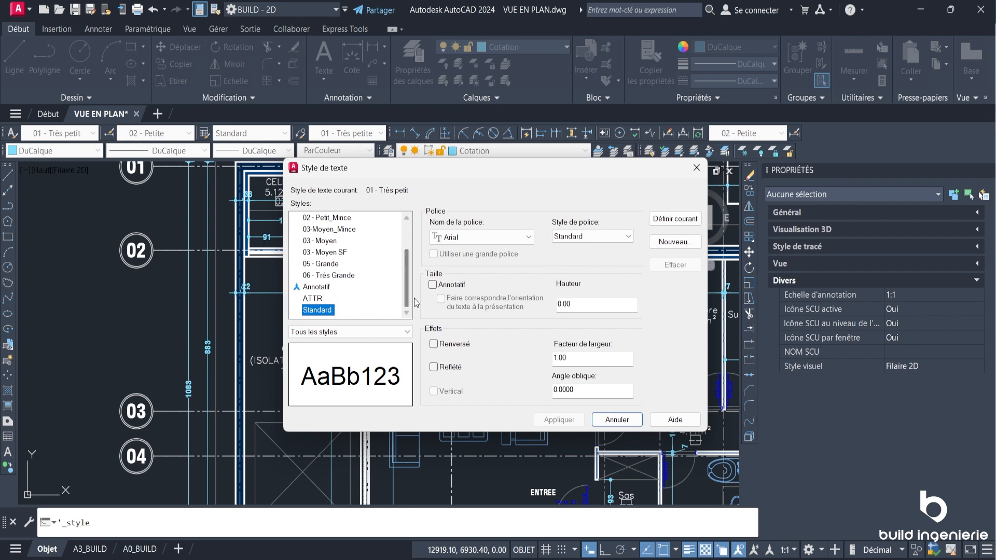
pyautogui.click(666, 243)
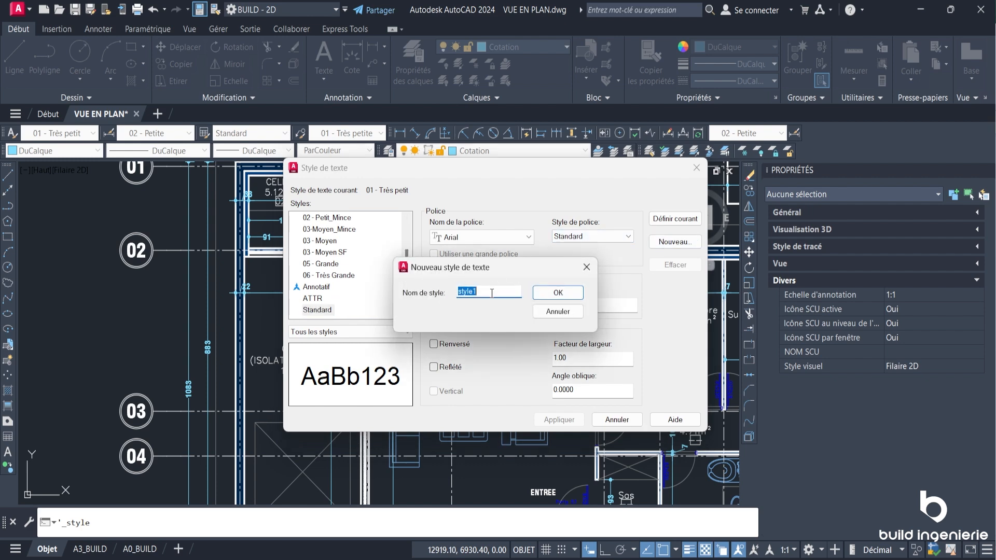
pyautogui.click(545, 295)
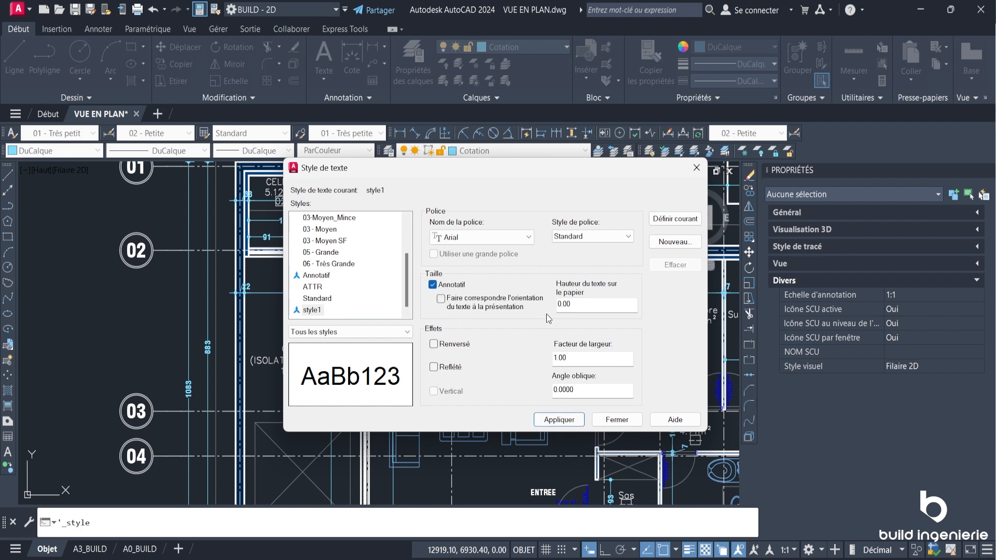
pyautogui.write('5')
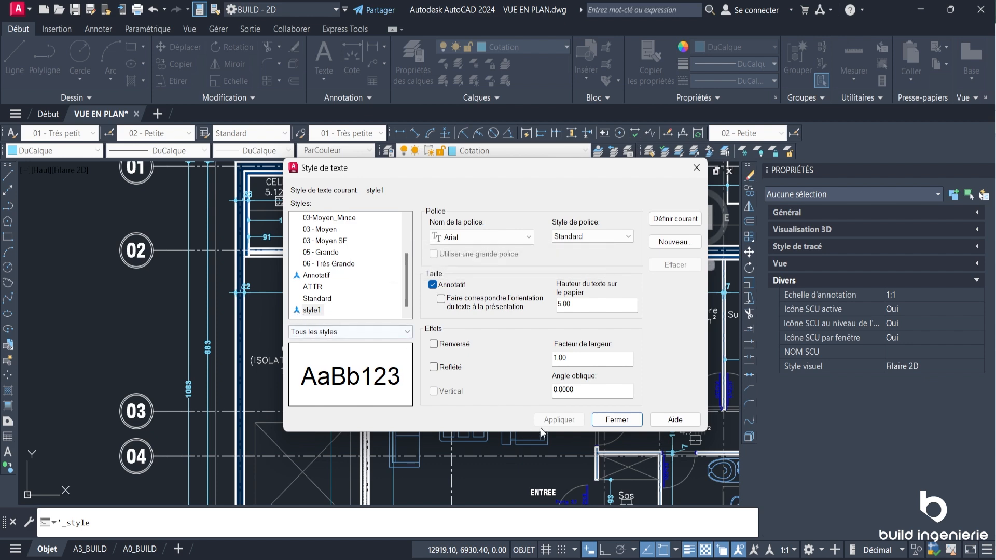
pyautogui.click(617, 419)
# Step: Assign the style1 text style to the RESERVATION PLANCHER multiline text
pyautogui.scroll(-3, 453, 285)
pyautogui.scroll(4, 453, 285)
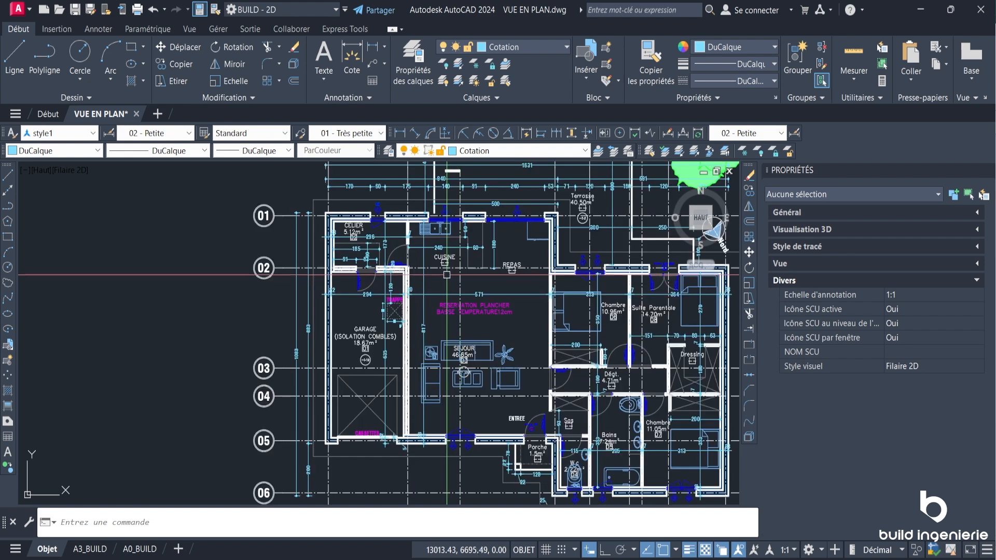
pyautogui.click(501, 324)
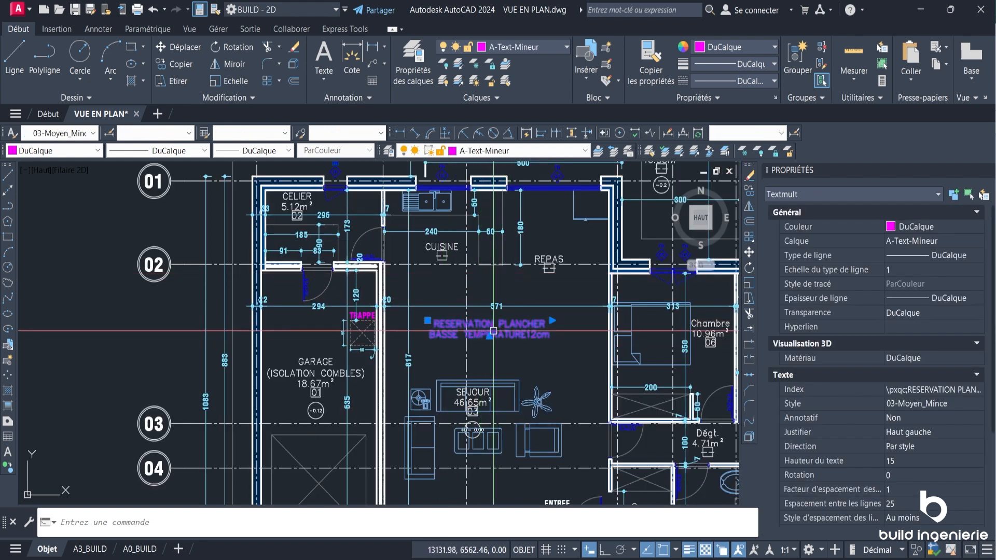
pyautogui.click(50, 136)
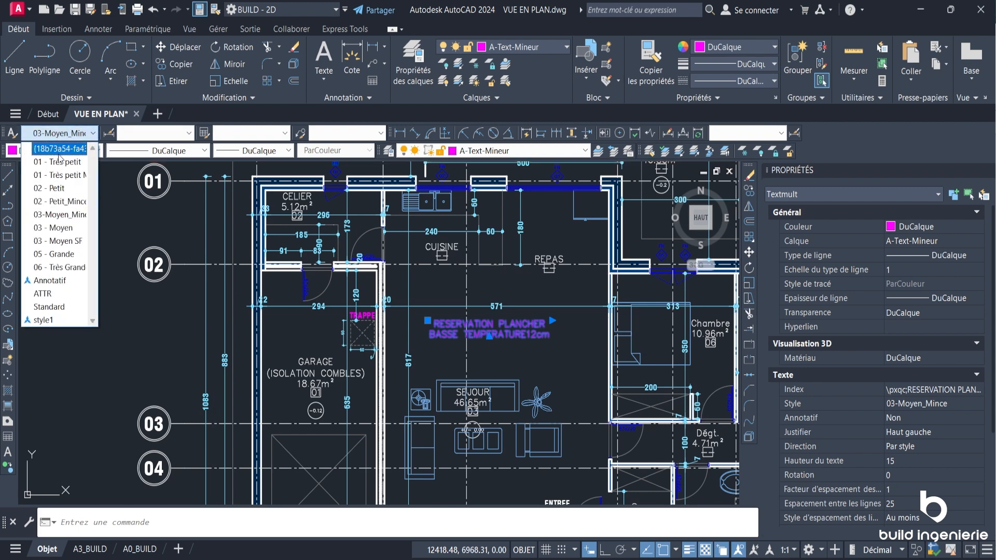
pyautogui.click(61, 325)
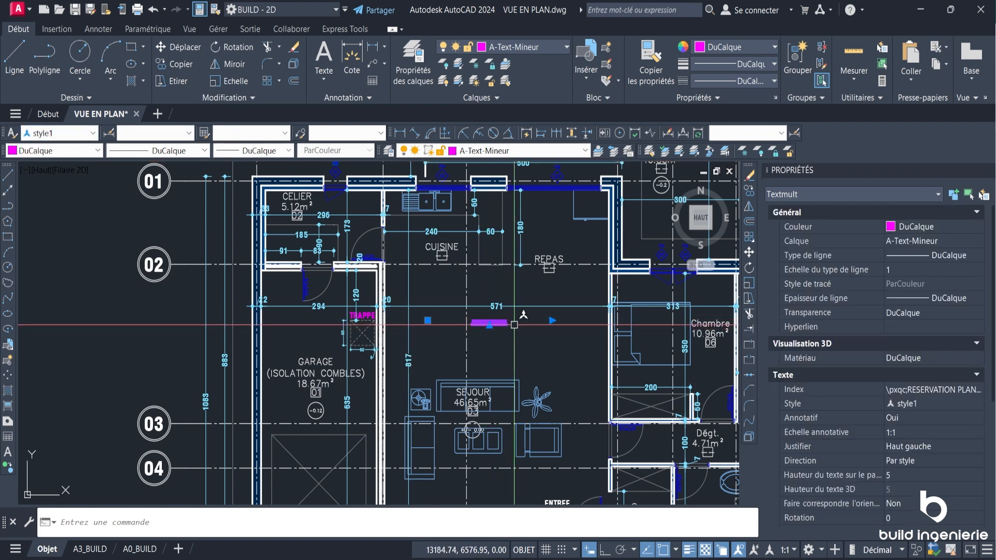
pyautogui.scroll(5, 485, 327)
pyautogui.scroll(-3, 482, 245)
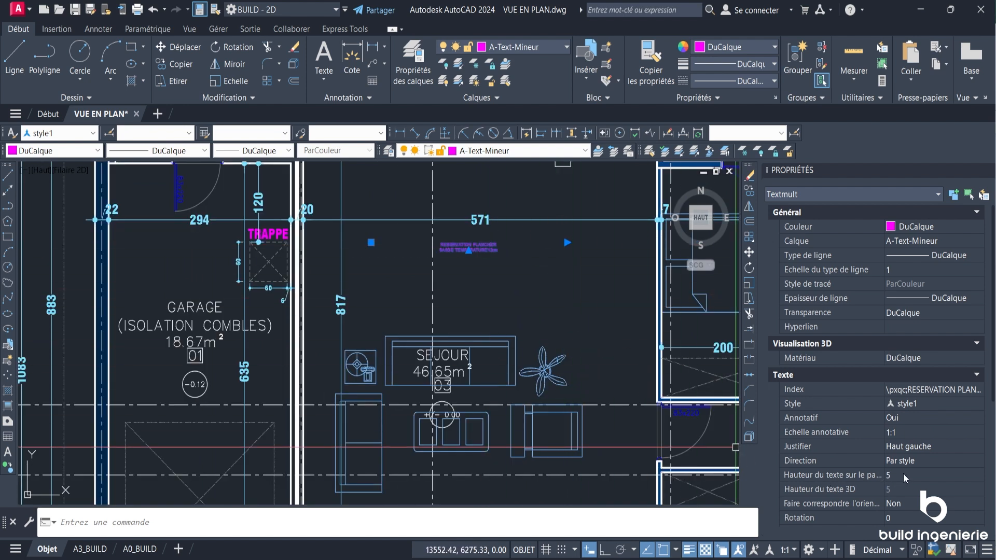
# Step: Set the paper text height of the style1 text style to 10
pyautogui.click(12, 133)
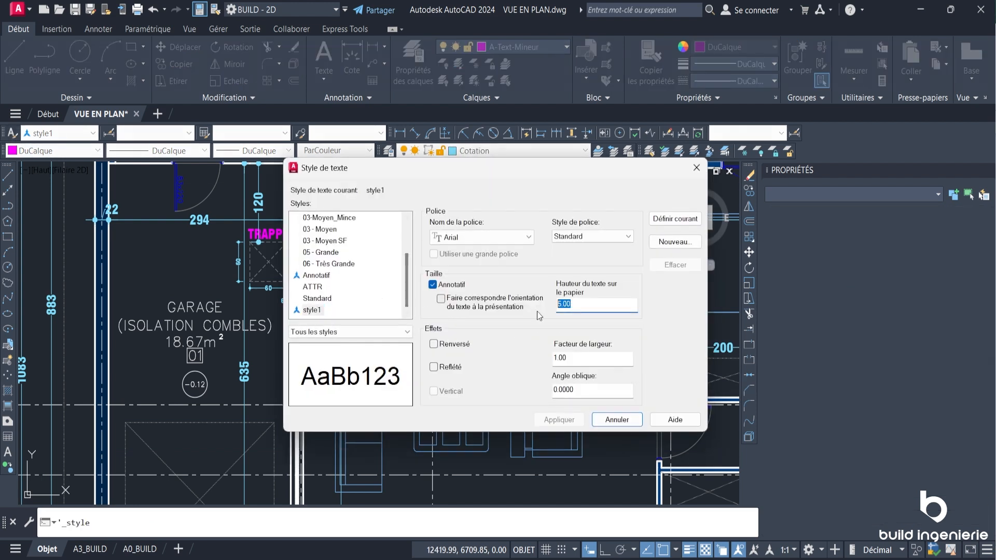
pyautogui.write('10')
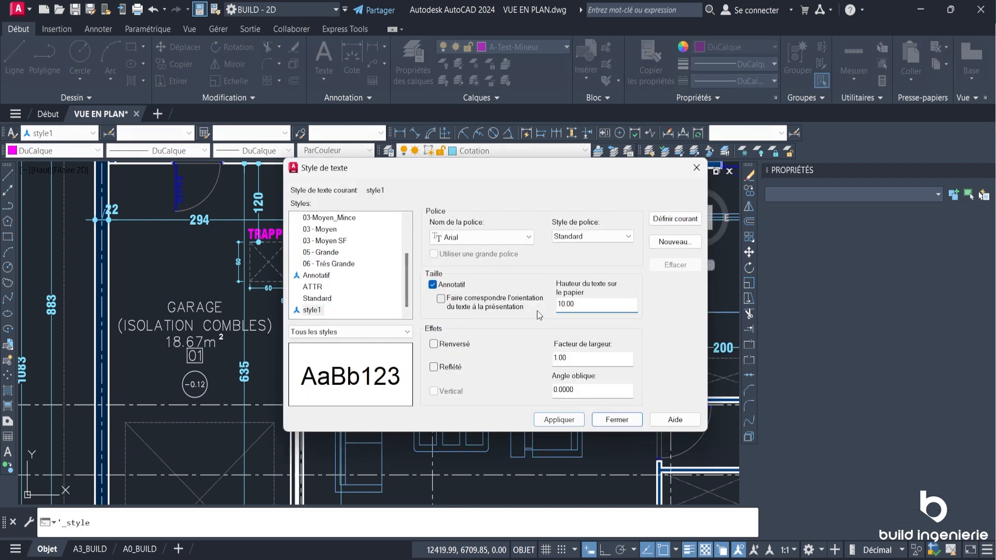
pyautogui.click(617, 419)
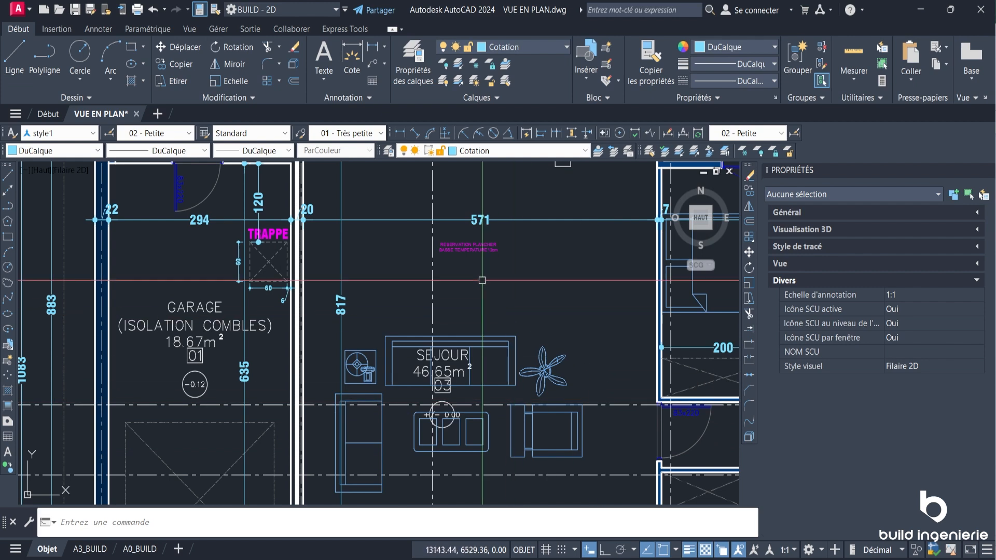
# Step: Set the paper text height of the RESERVATION PLANCHER text itself to 10
pyautogui.click(468, 247)
pyautogui.click(914, 475)
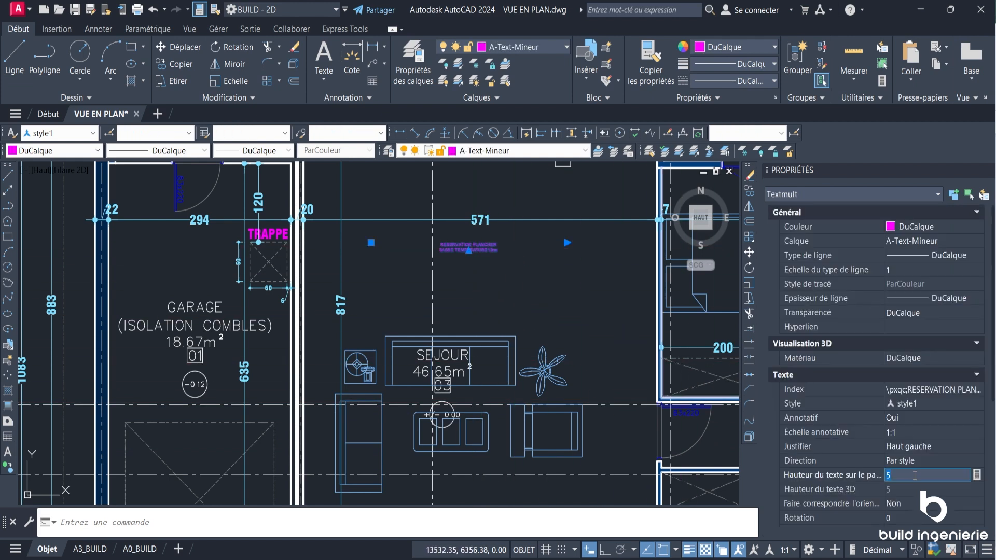
pyautogui.write('10')
pyautogui.press('Return')
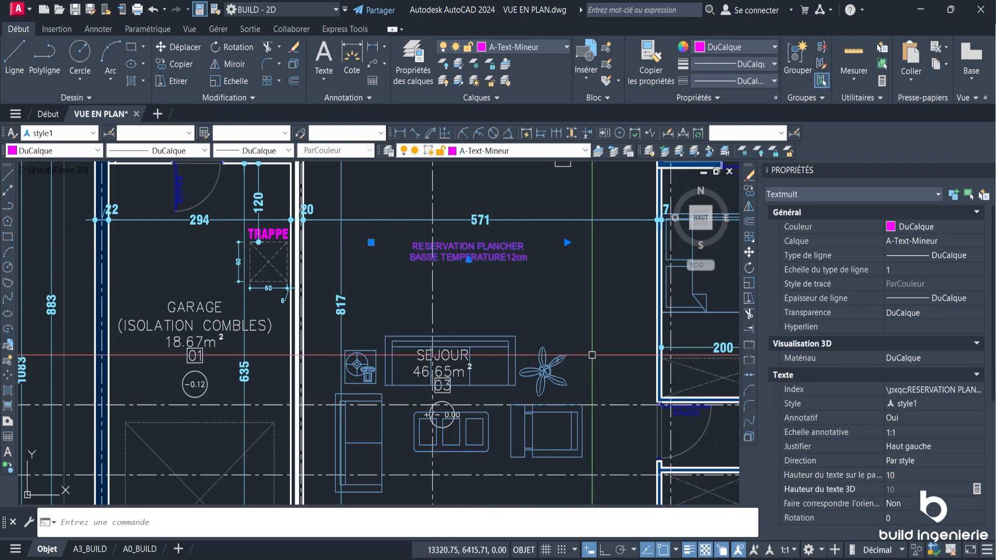
pyautogui.press('Escape')
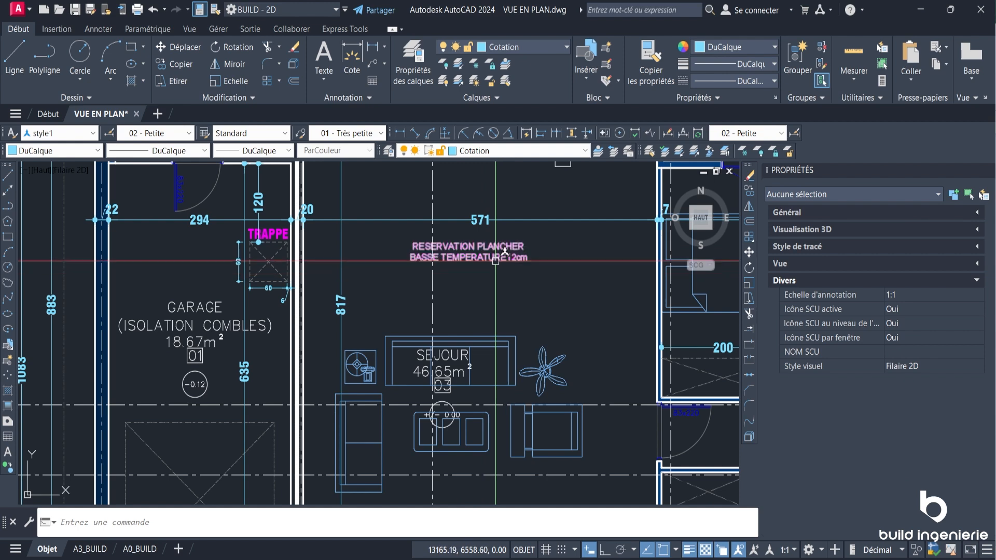
pyautogui.moveTo(495, 261)
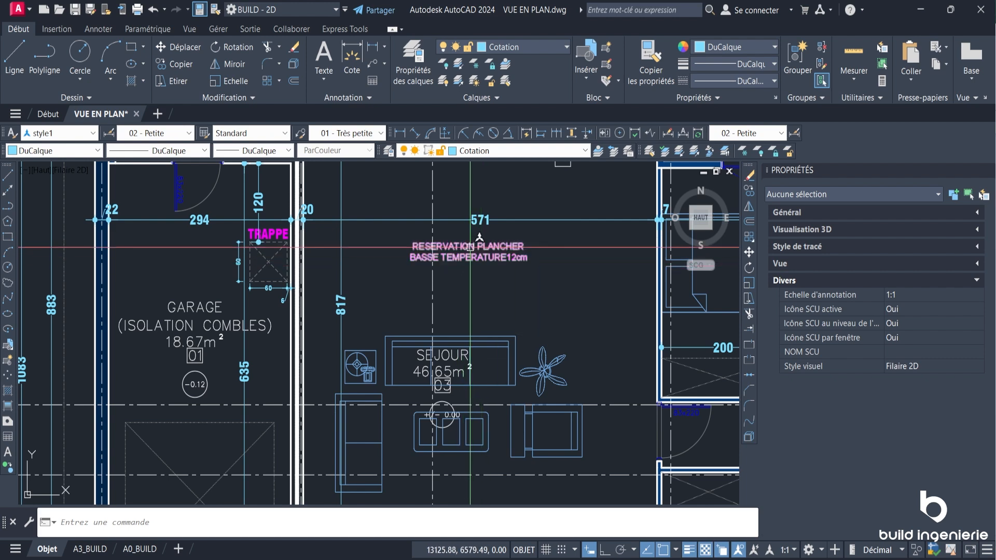
pyautogui.scroll(2, 471, 248)
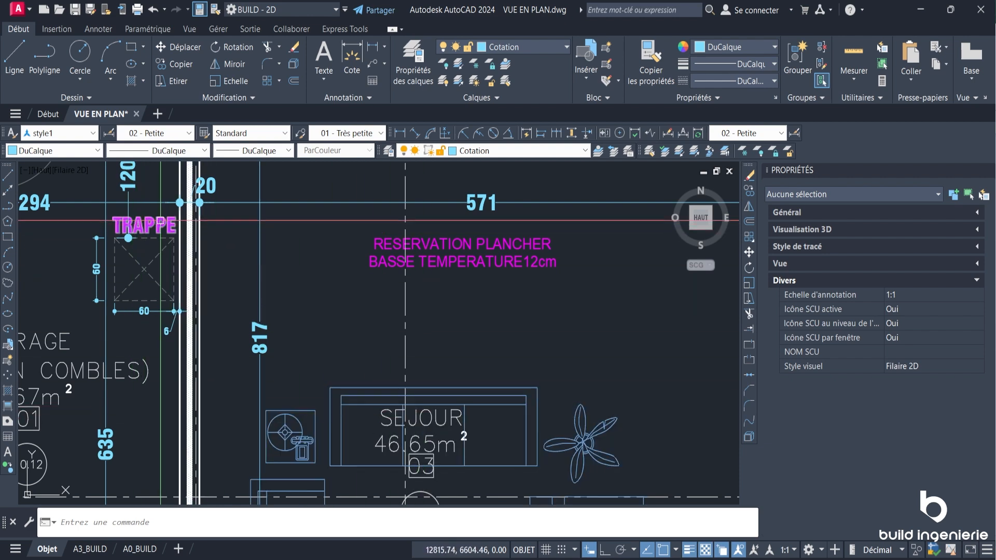
pyautogui.scroll(-2, 519, 246)
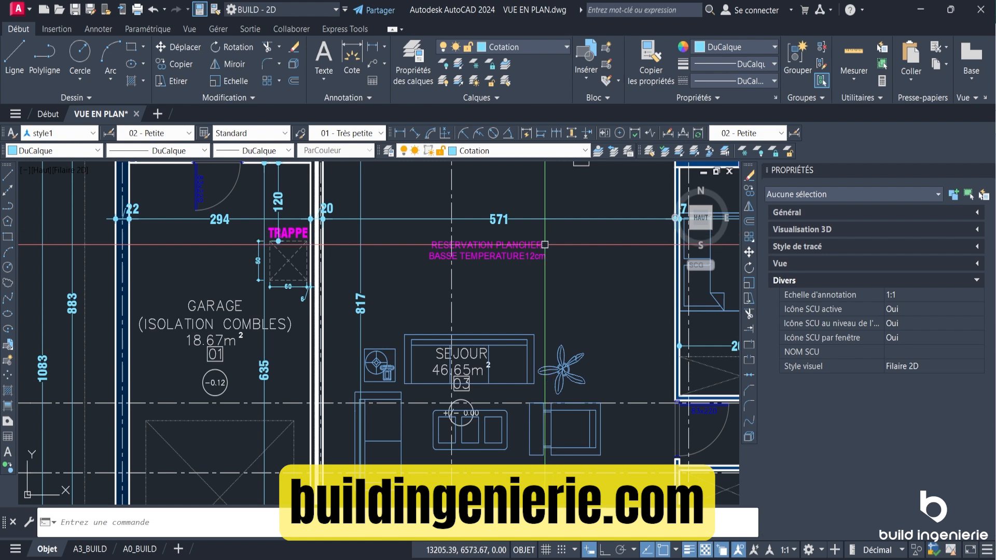
# Step: Open the A3_BUILD layout and set the floor plan viewport's scale to 1:1
pyautogui.click(107, 549)
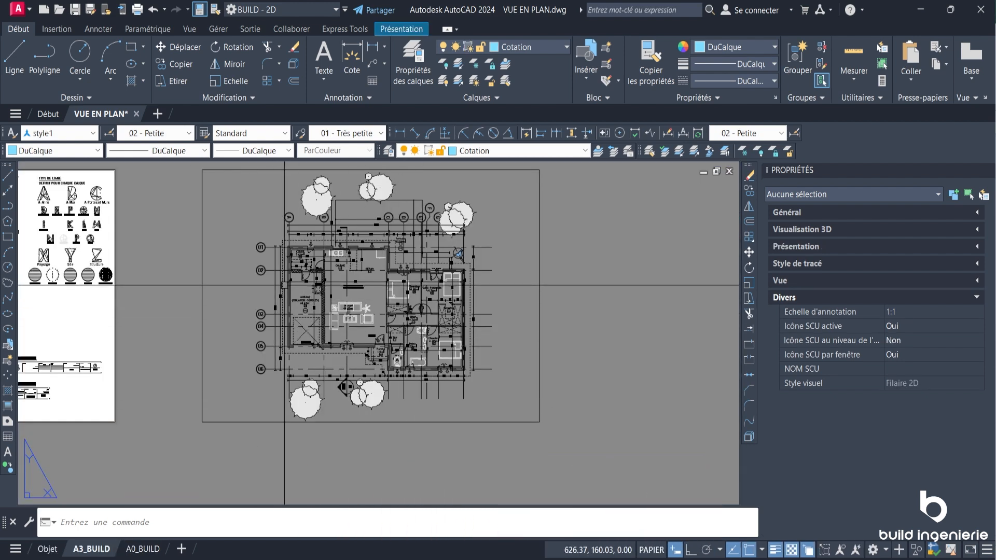
pyautogui.scroll(2, 284, 285)
pyautogui.scroll(-2, 340, 278)
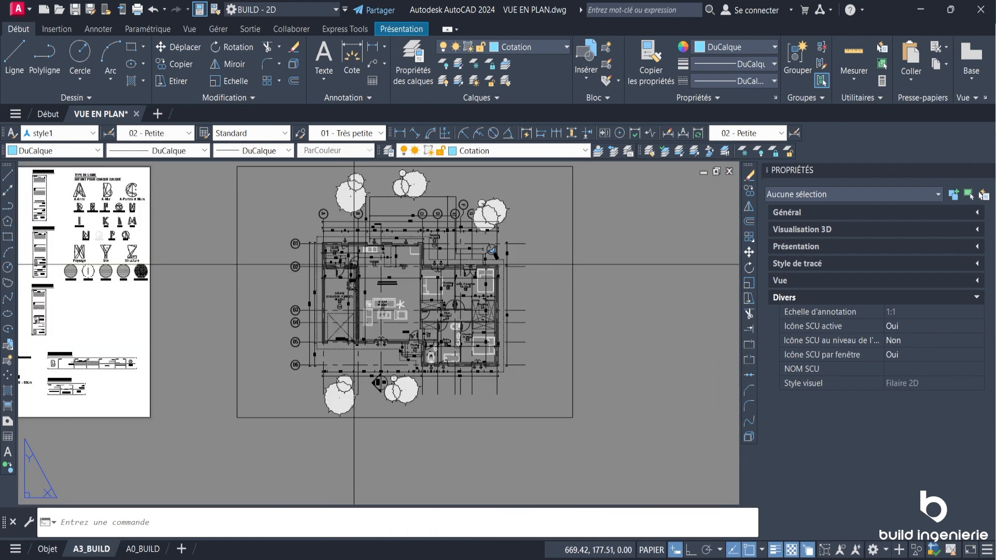
pyautogui.click(572, 206)
pyautogui.click(417, 291)
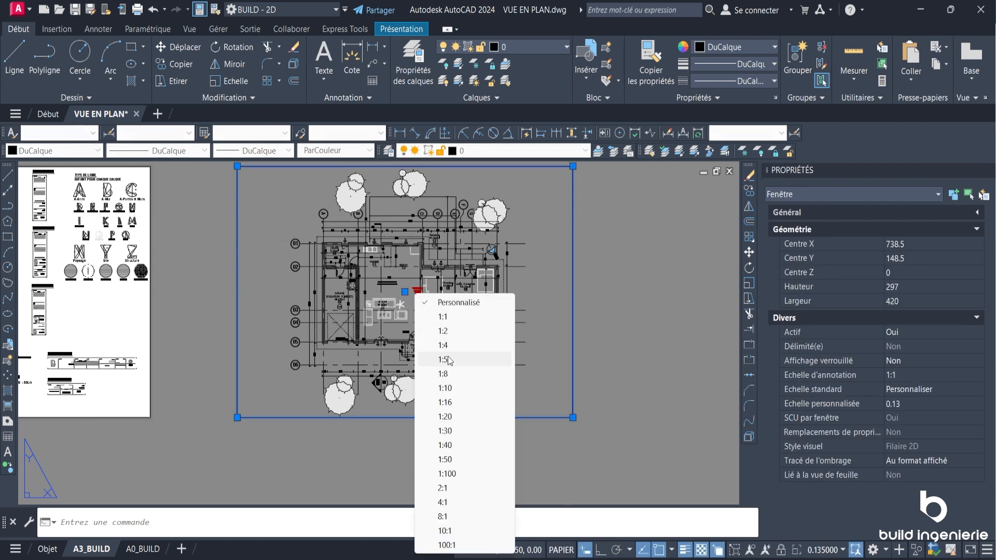
pyautogui.click(447, 317)
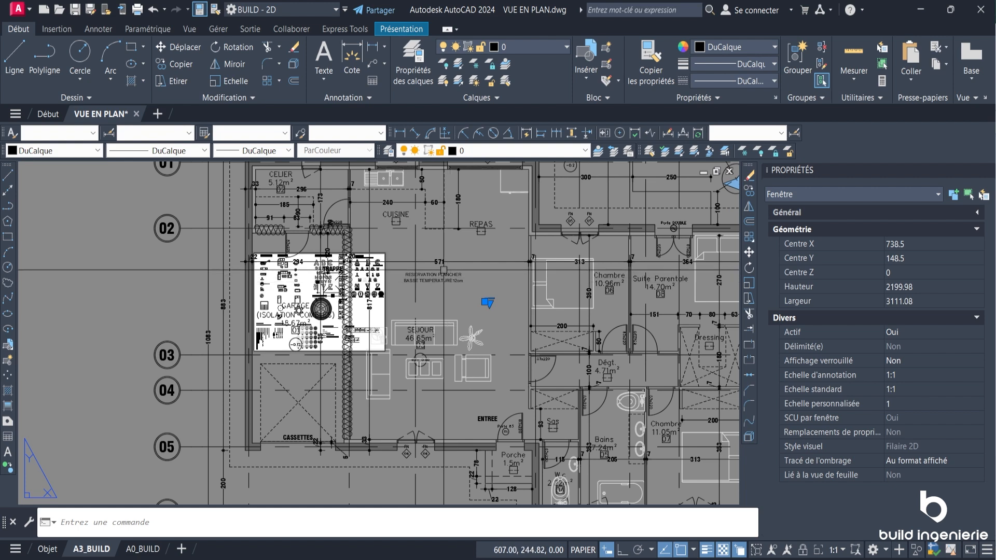
# Step: Switch the floor plan viewport's scale to 1:2 and back to 1:1
pyautogui.click(488, 302)
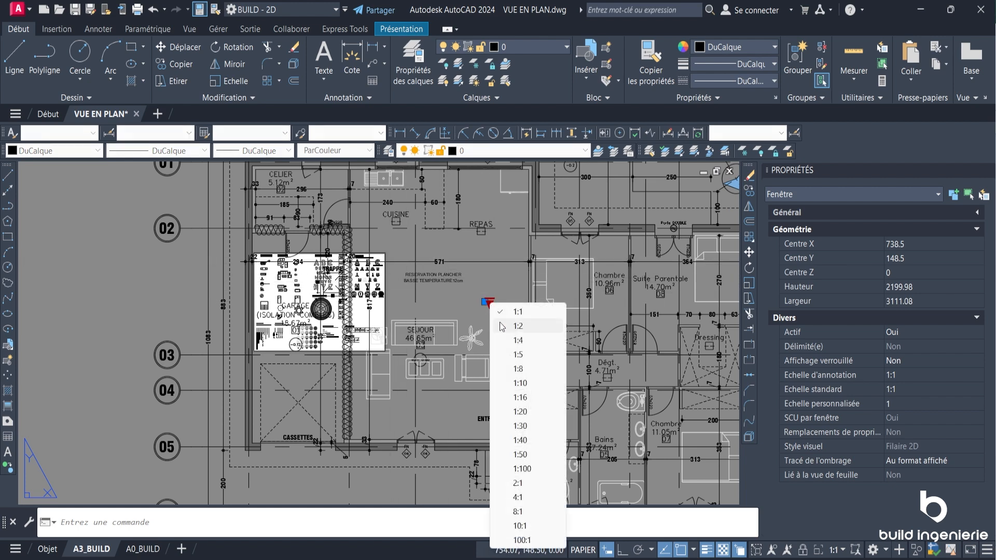
pyautogui.click(502, 327)
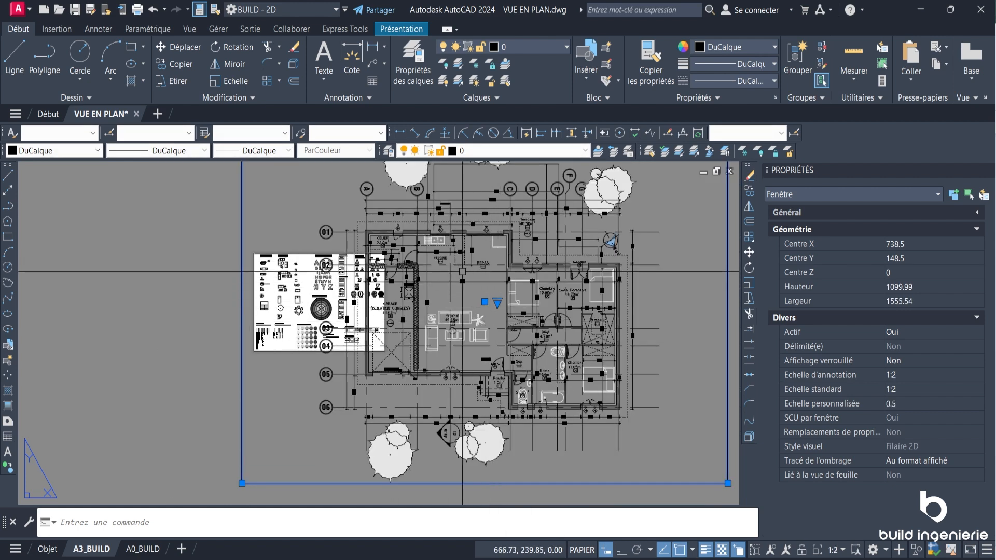
pyautogui.scroll(2, 462, 272)
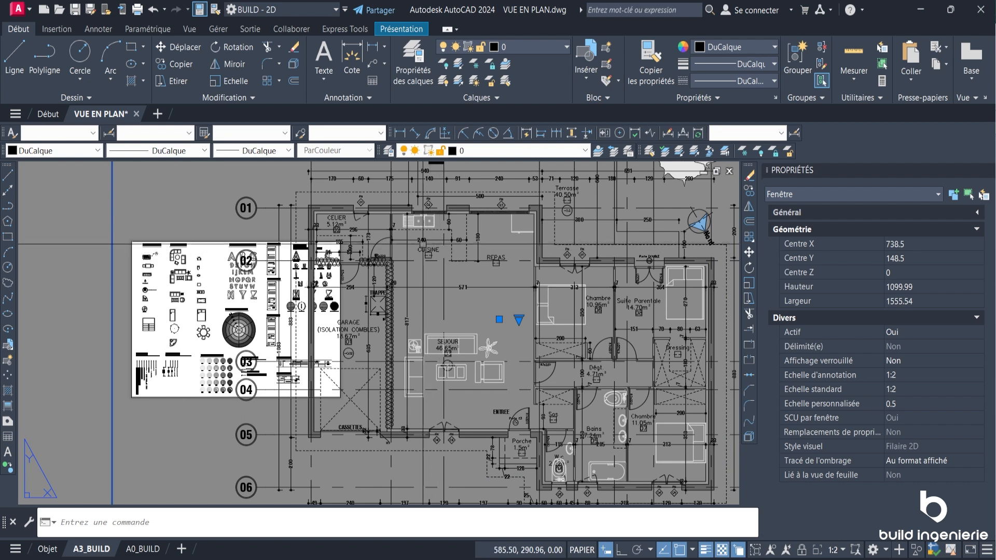
pyautogui.click(519, 320)
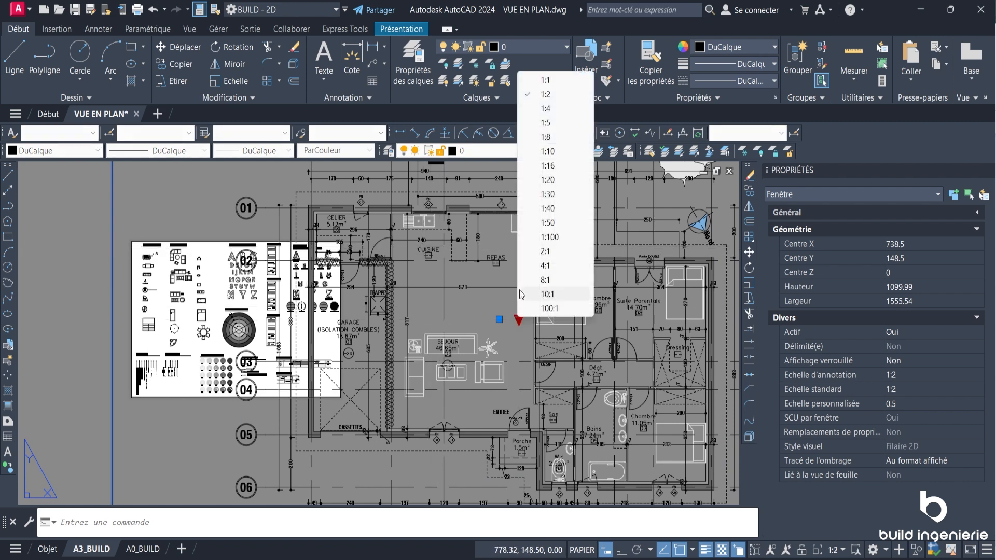
pyautogui.click(544, 82)
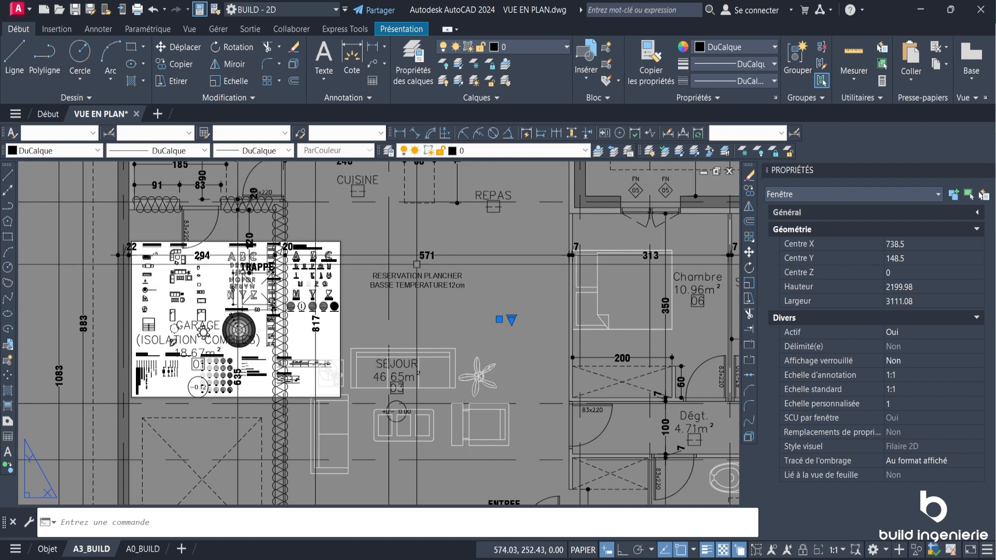
# Step: Move the 1:1 floor plan viewport clear of the sheet, beyond its right edge, centred at about X 2053, Y 354
pyautogui.scroll(-3, 407, 270)
pyautogui.click(442, 289)
pyautogui.scroll(1, 400, 329)
pyautogui.moveTo(497, 298); pyautogui.dragTo(388, 288, button='middle')
pyautogui.click(588, 240)
pyautogui.scroll(-1, 485, 262)
pyautogui.scroll(4, 488, 266)
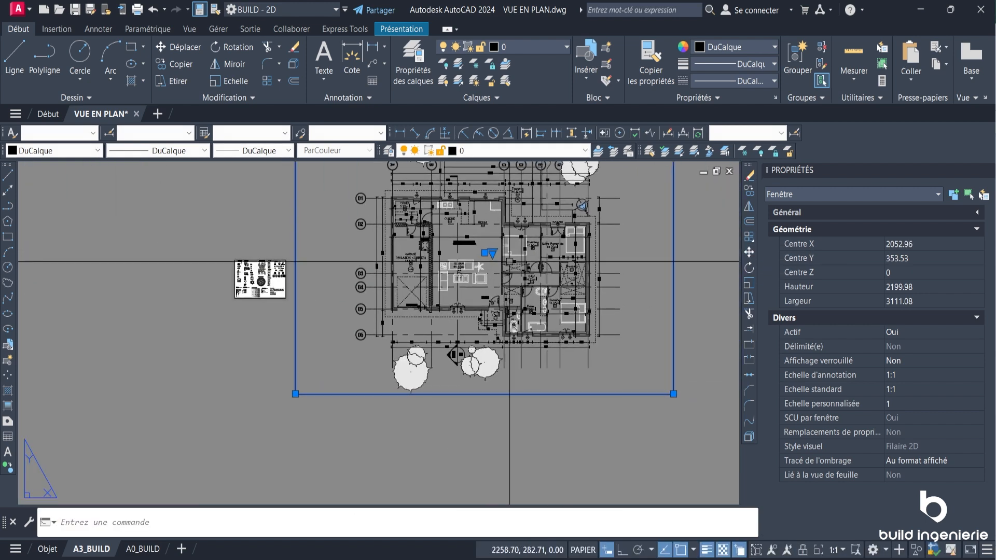
# Step: Set the off-sheet floor plan viewport's scale to 1:2
pyautogui.press('Escape')
pyautogui.scroll(-1, 450, 242)
pyautogui.click(441, 235)
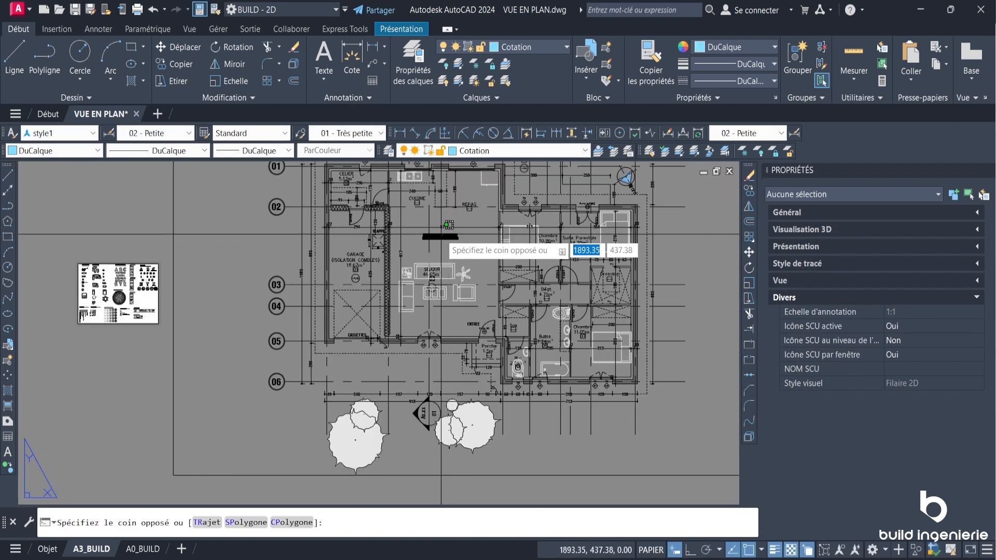
pyautogui.press('Escape')
pyautogui.click(478, 472)
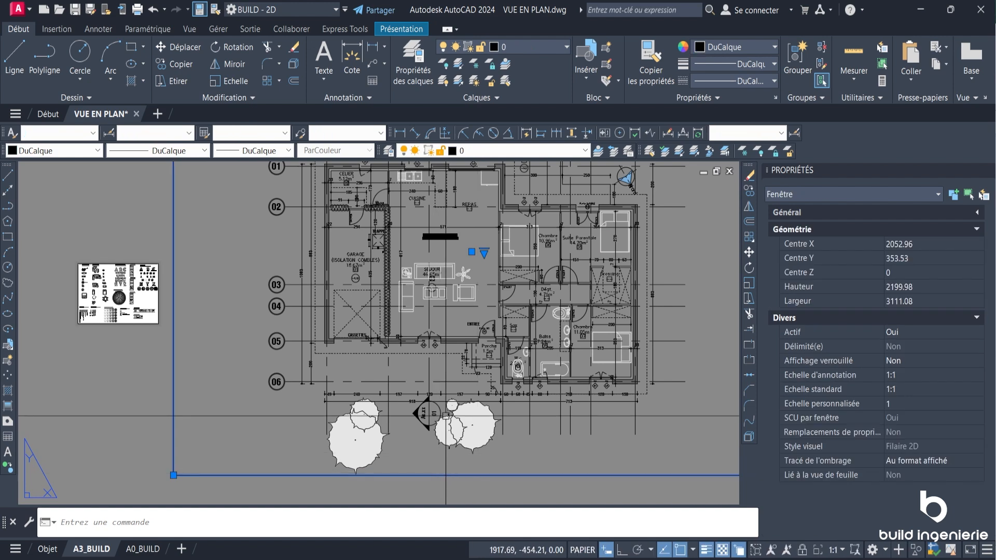
pyautogui.click(482, 260)
pyautogui.click(482, 258)
pyautogui.click(484, 253)
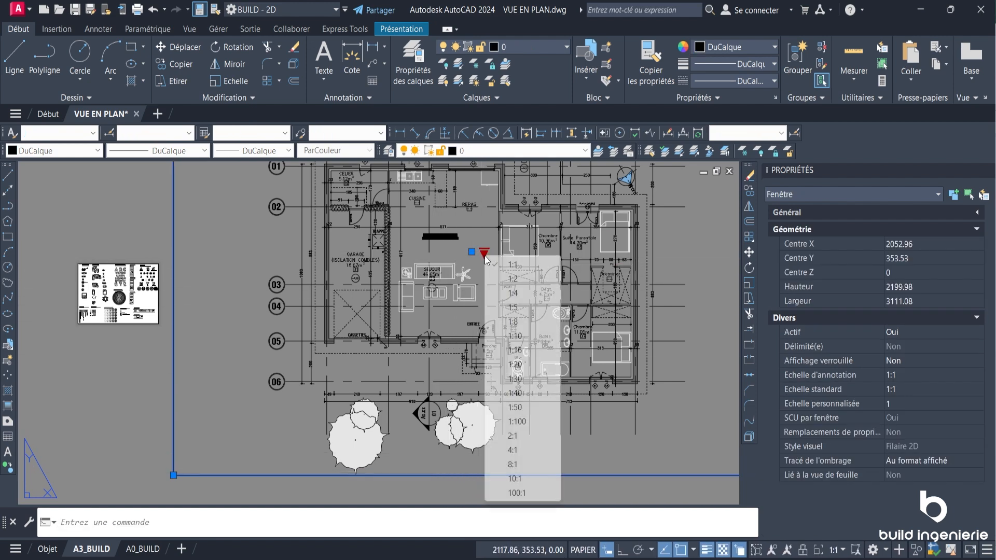
pyautogui.scroll(5, 434, 239)
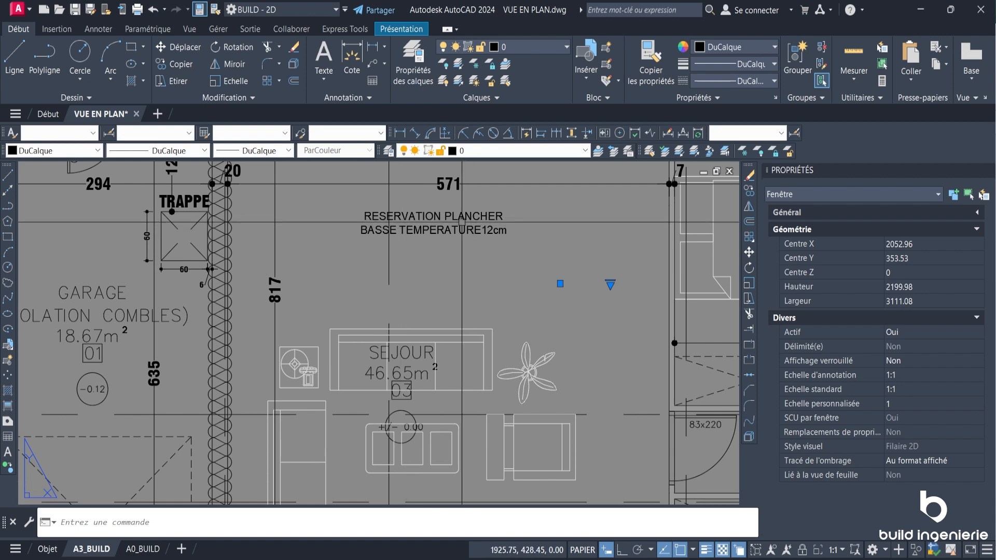
pyautogui.click(610, 284)
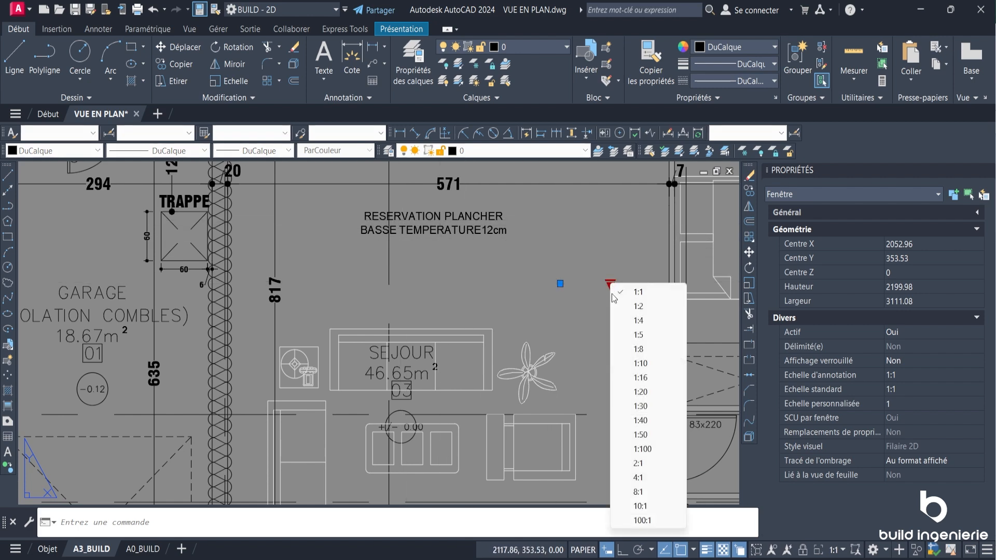
pyautogui.click(638, 306)
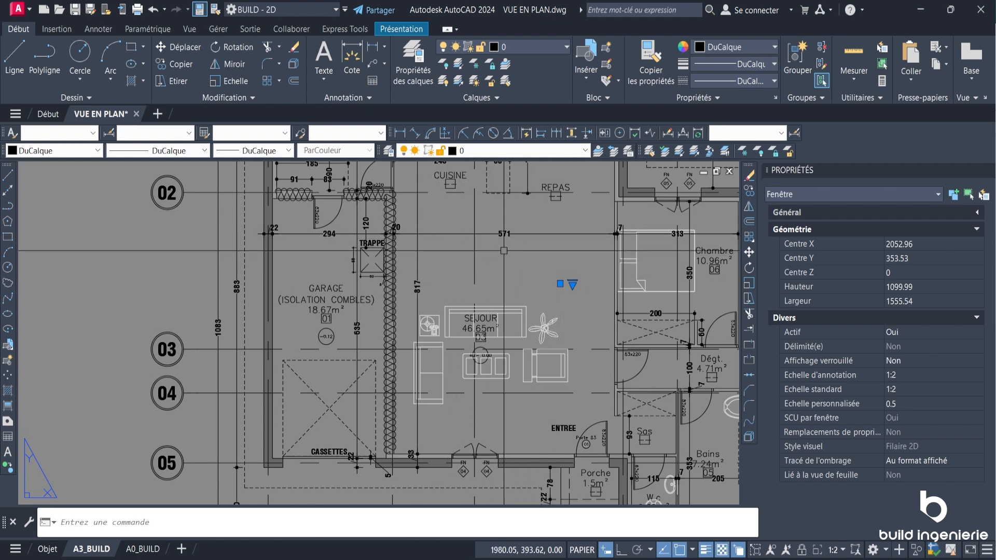
# Step: In model space, open the annotation scale list of the RESERVATION PLANCHER text
pyautogui.click(47, 549)
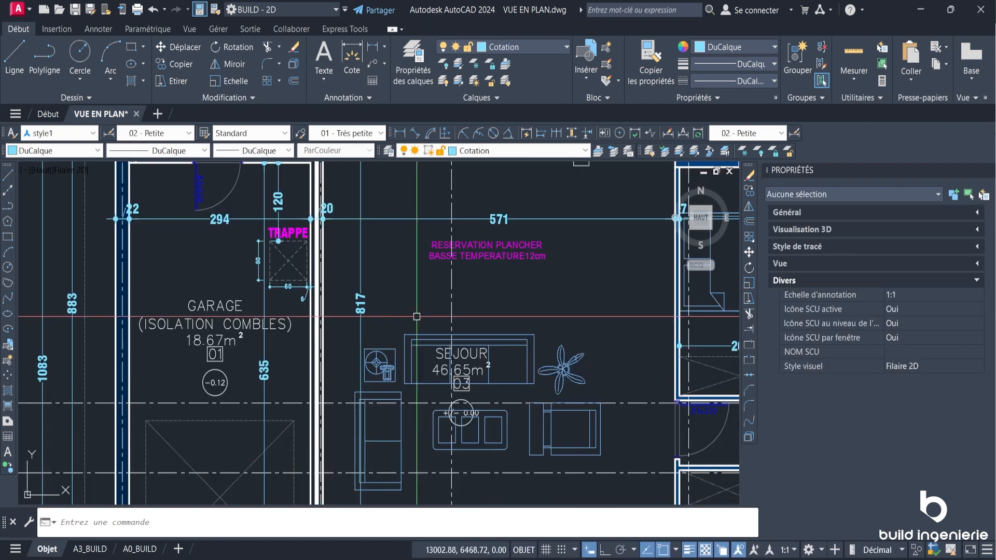
pyautogui.click(511, 244)
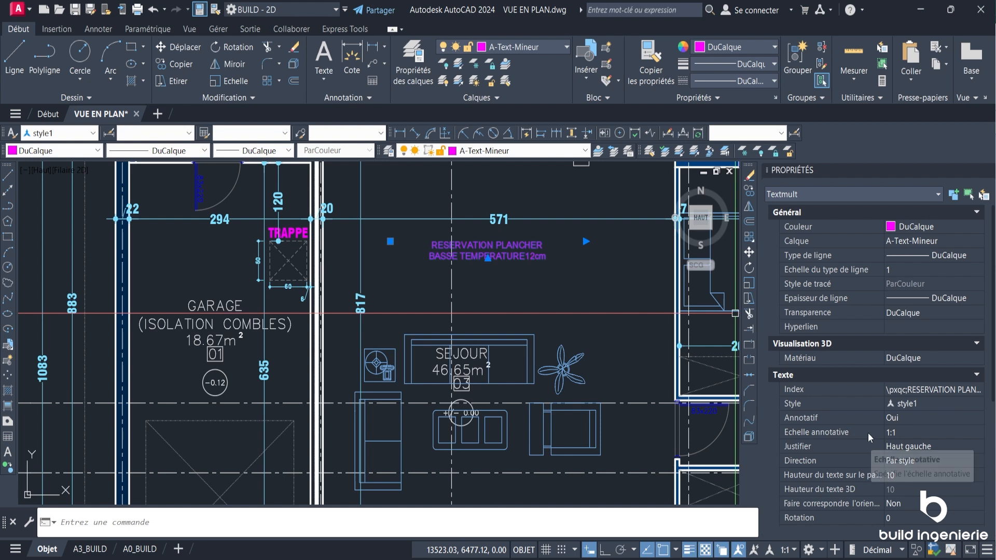
pyautogui.click(920, 432)
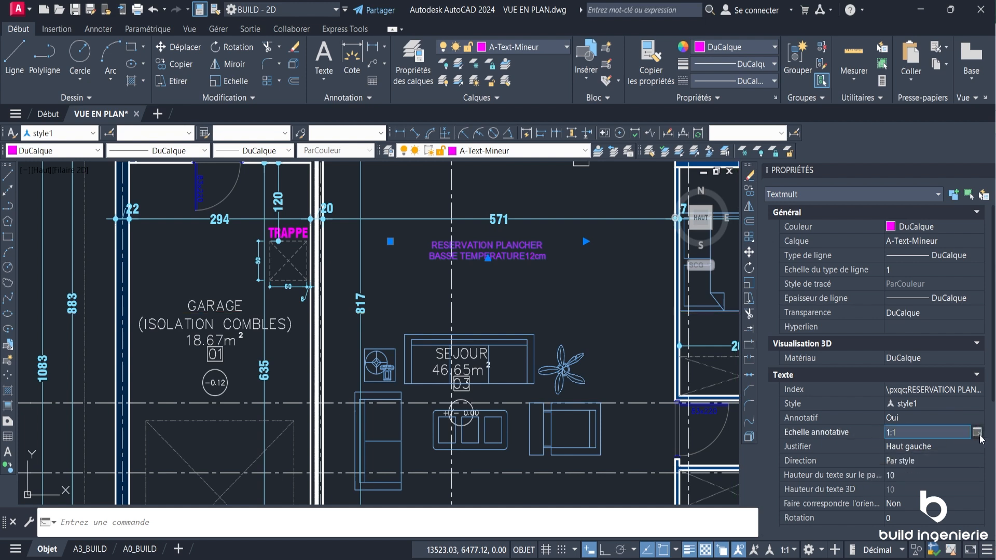
pyautogui.click(977, 432)
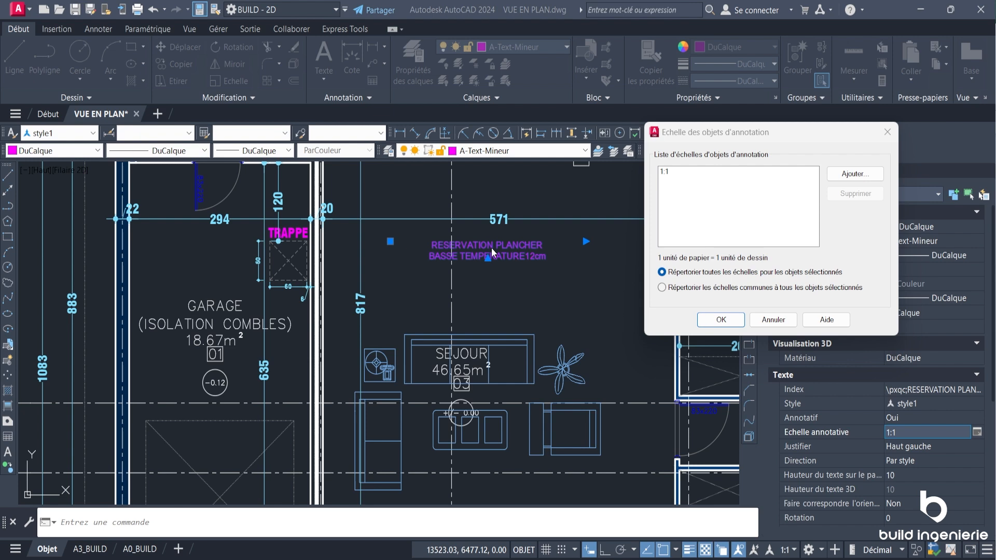
# Step: Add the listed annotation scales to the text as one range starting at 1:2 and including 8:1
pyautogui.click(855, 175)
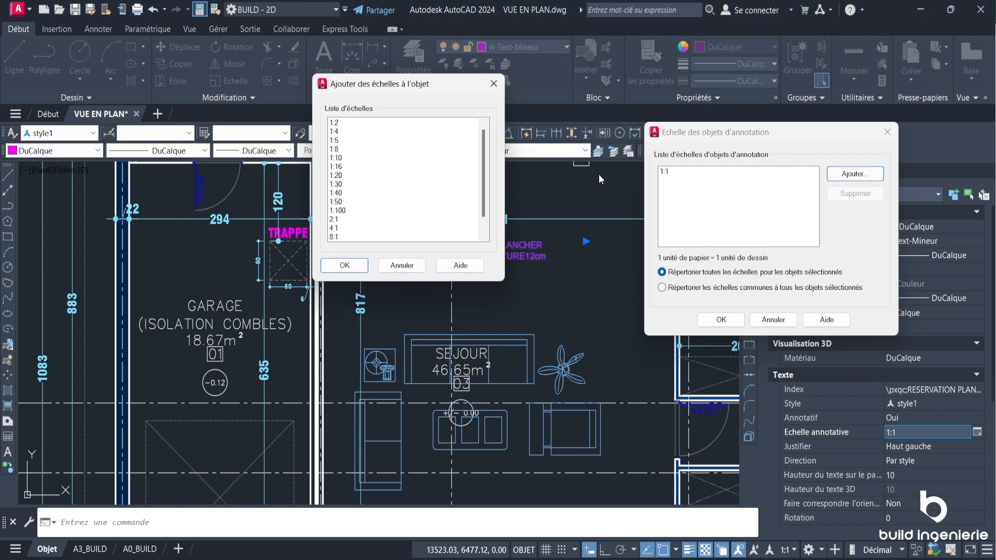
pyautogui.click(338, 127)
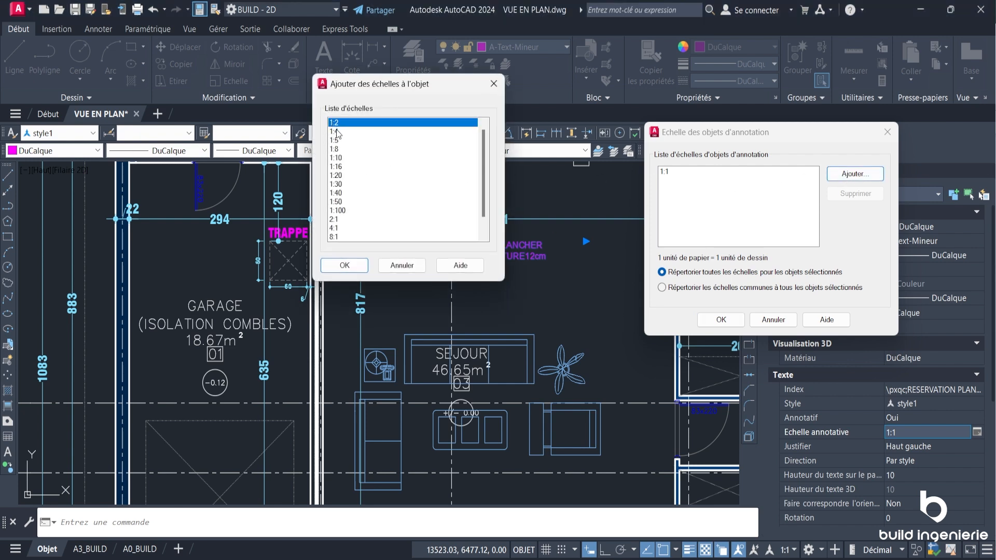
pyautogui.keyDown('shift'); pyautogui.click(338, 232); pyautogui.keyUp('shift')
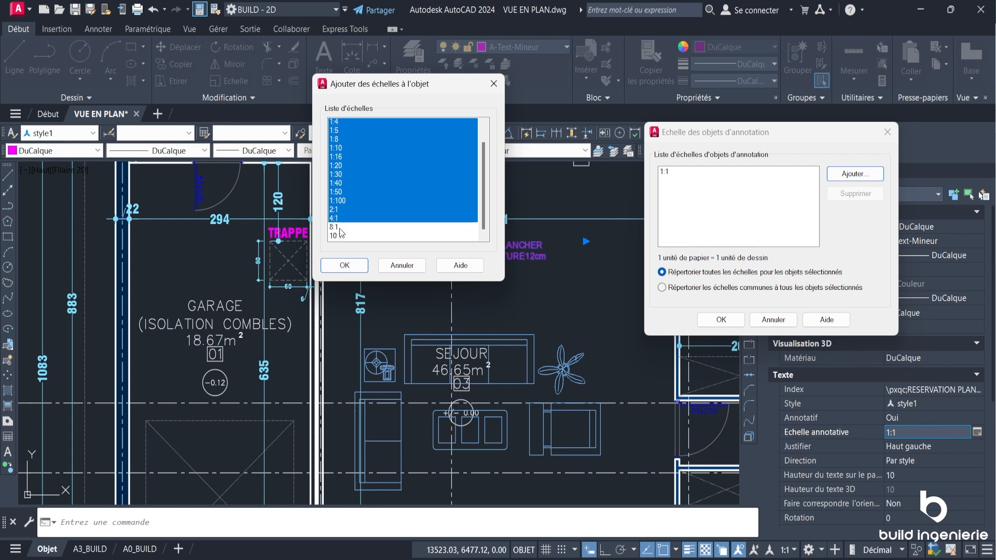
pyautogui.keyDown('shift'); pyautogui.click(340, 237); pyautogui.keyUp('shift')
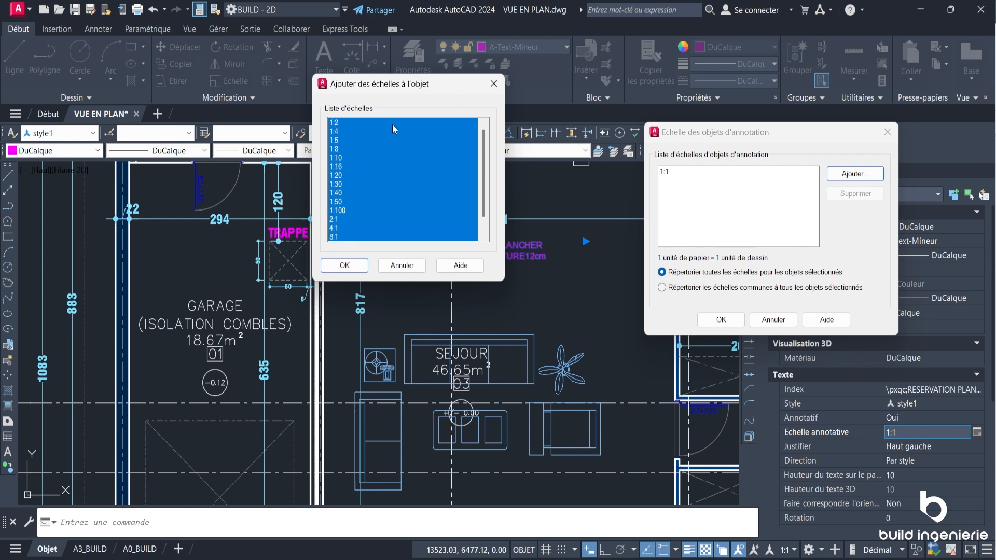
pyautogui.click(344, 265)
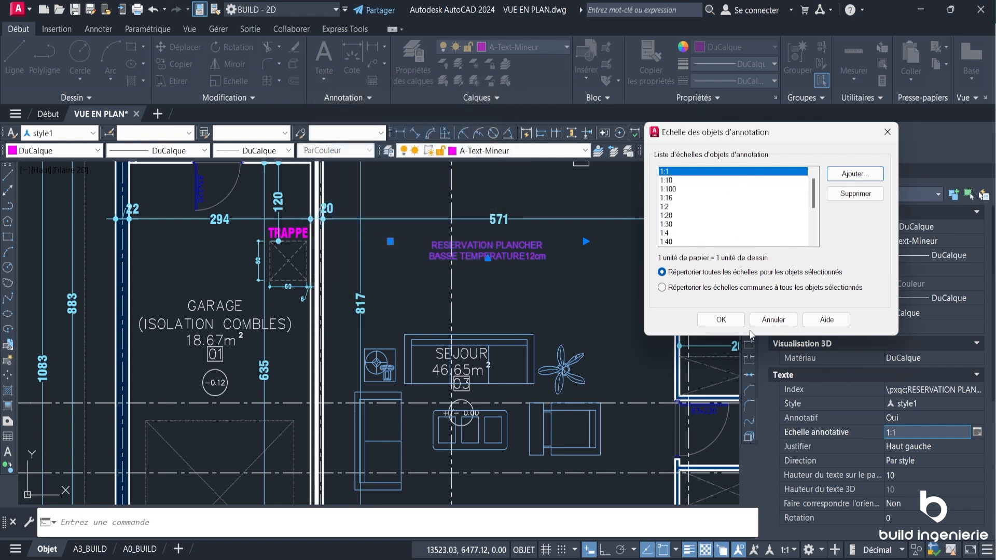
pyautogui.click(721, 319)
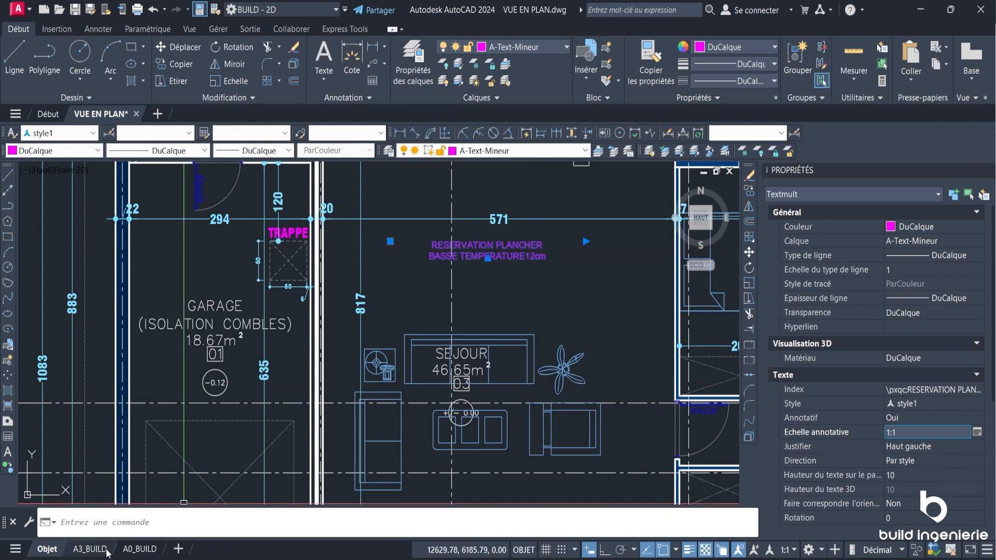
# Step: Return to the A3_BUILD layout and set the floor plan viewport's scale to 1:4
pyautogui.click(90, 548)
pyautogui.scroll(-3, 428, 336)
pyautogui.click(650, 359)
pyautogui.click(571, 306)
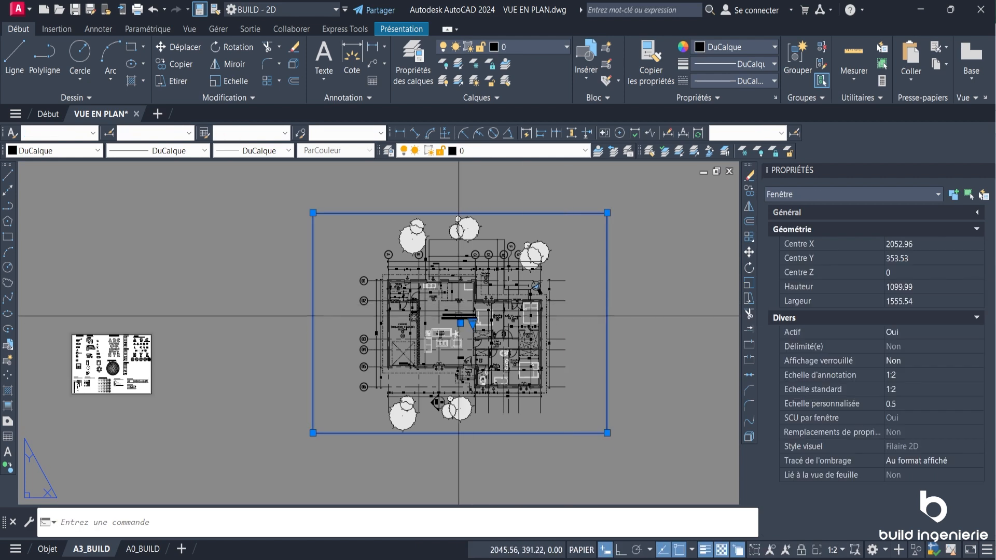
pyautogui.click(473, 323)
pyautogui.click(509, 114)
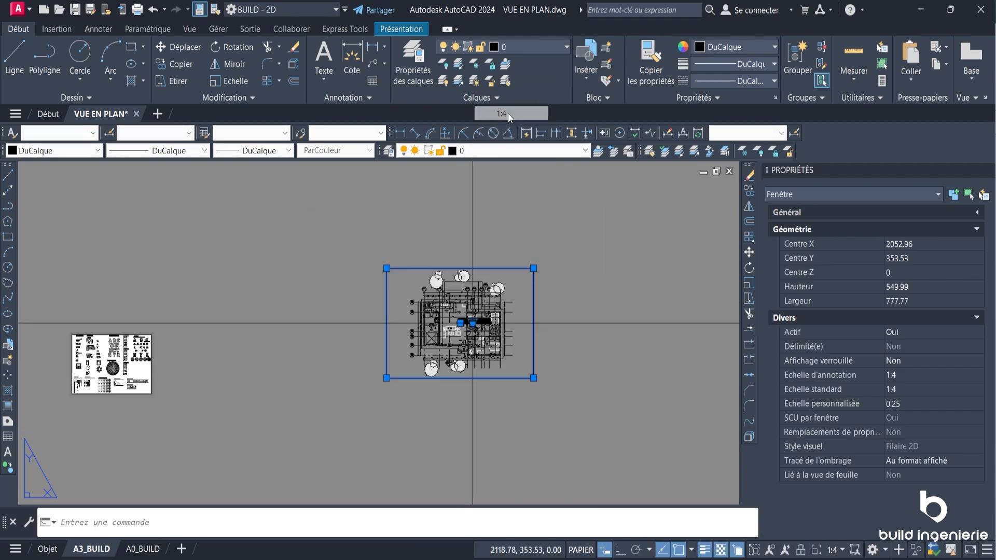
pyautogui.scroll(5, 443, 323)
pyautogui.scroll(-3, 456, 301)
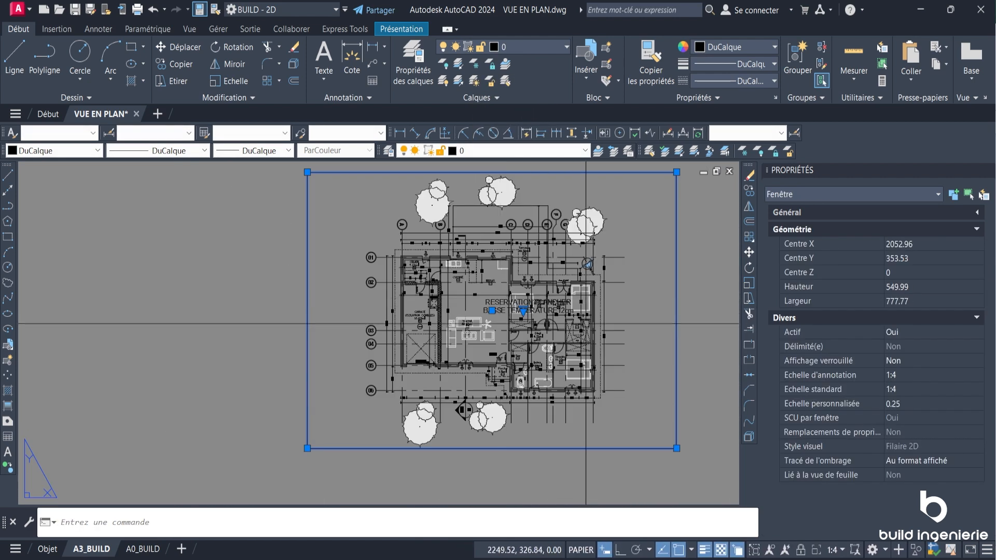
pyautogui.scroll(3, 469, 274)
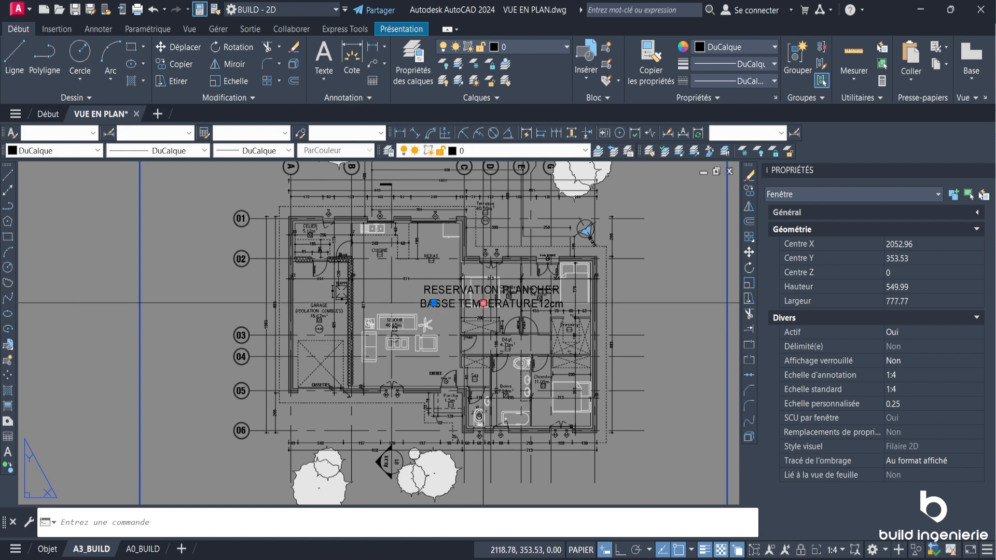
# Step: Switch the floor plan viewport's scale to 1:2 and back to 1:1
pyautogui.click(483, 303)
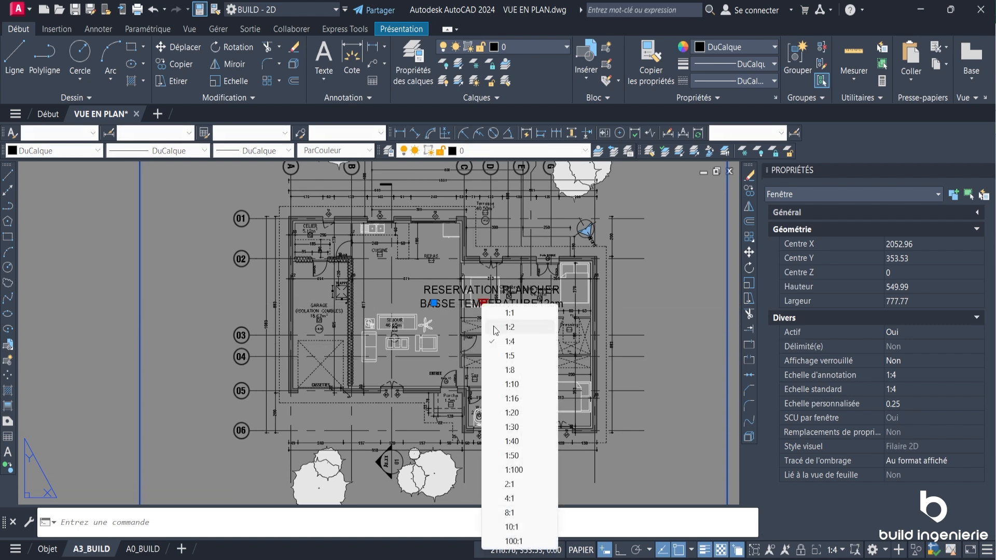
pyautogui.click(510, 328)
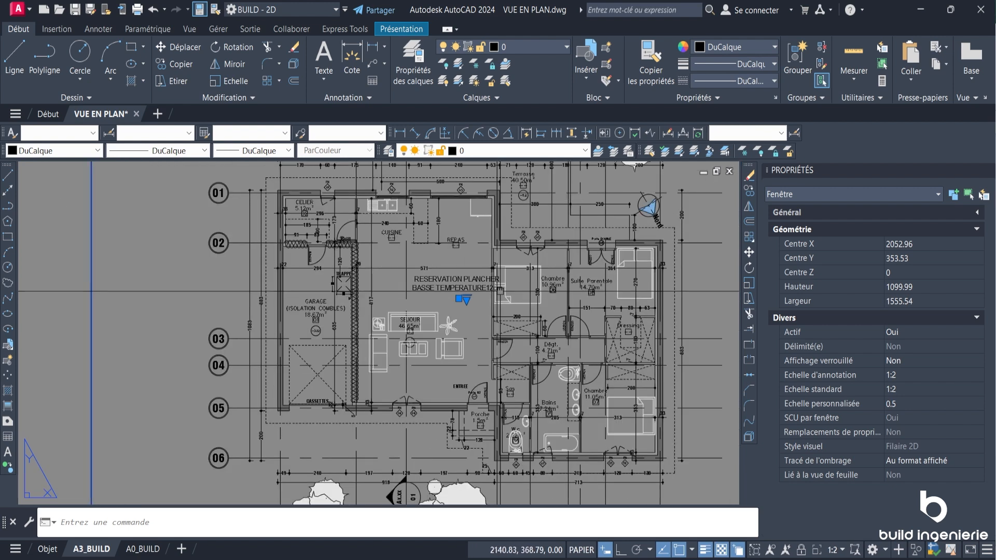
pyautogui.scroll(2, 476, 295)
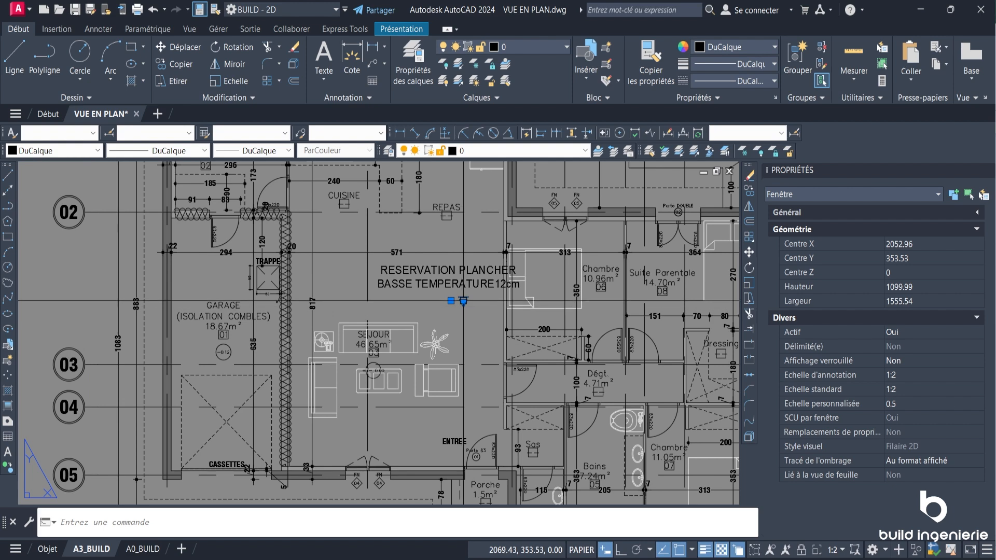
pyautogui.click(464, 301)
pyautogui.click(478, 312)
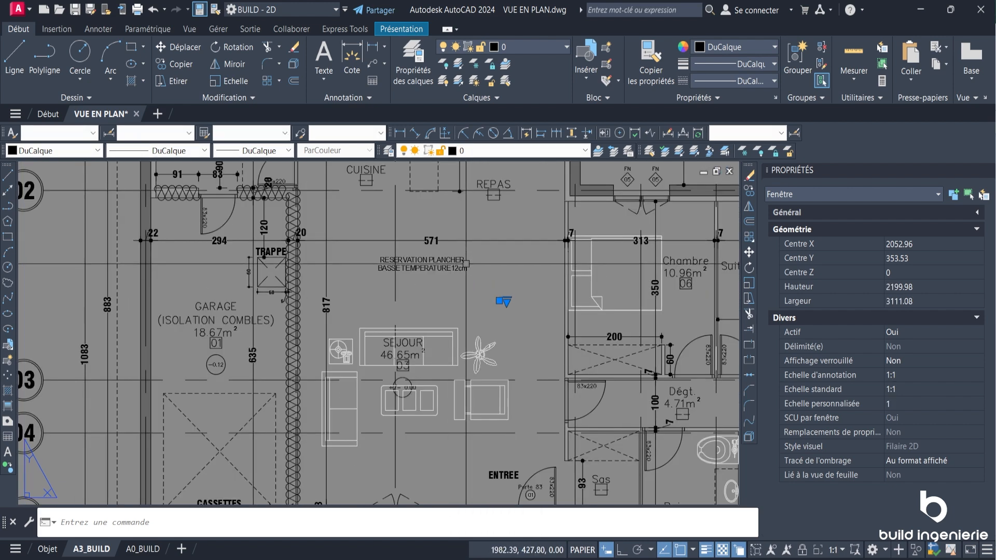
# Step: Copy the 1:1 floor plan viewport to its upper right, centred at about X 6465, Y 1046
pyautogui.scroll(-2, 434, 271)
pyautogui.scroll(-3, 435, 256)
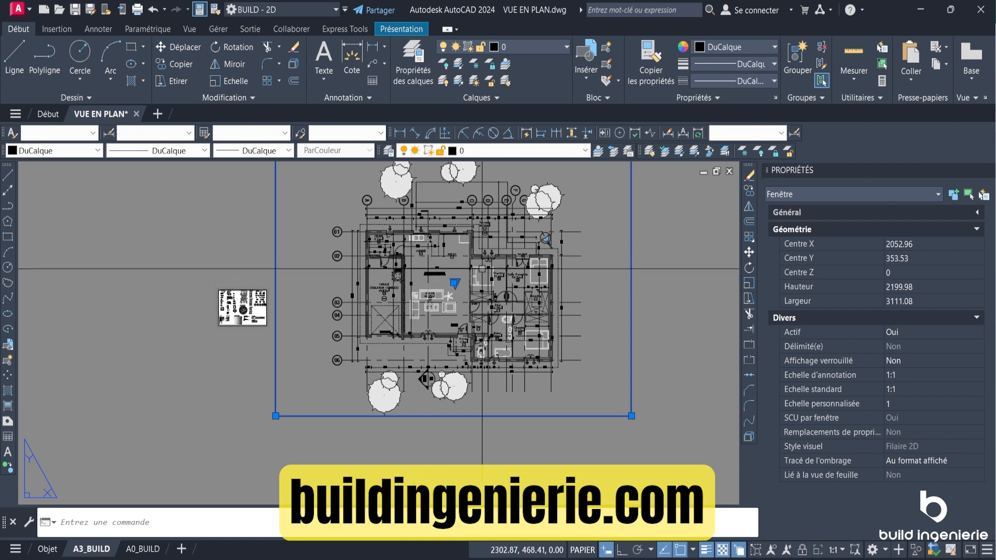
pyautogui.scroll(-2, 432, 280)
pyautogui.click(749, 190)
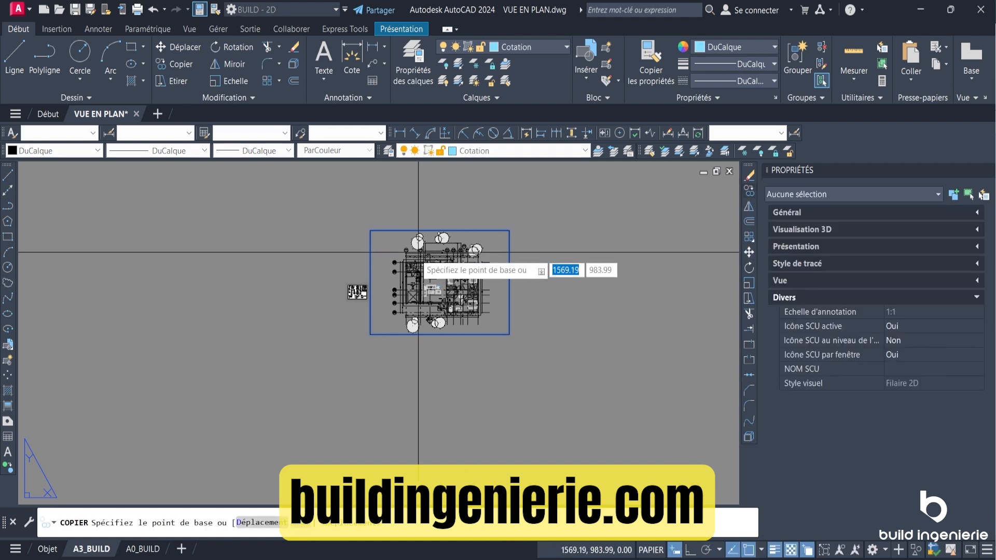
pyautogui.click(416, 256)
pyautogui.click(614, 223)
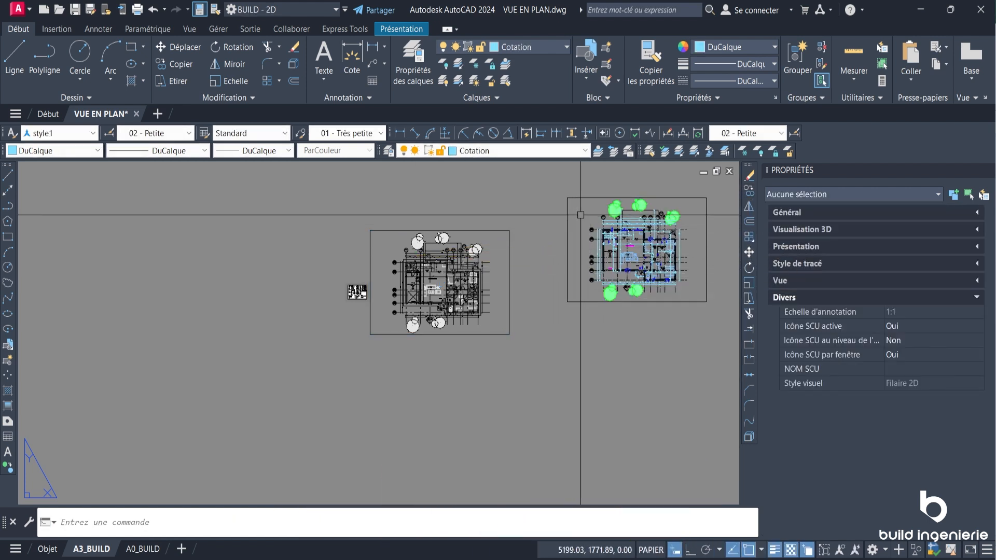
# Step: Set the copied viewport's scale to 1:2
pyautogui.click(616, 314)
pyautogui.click(578, 258)
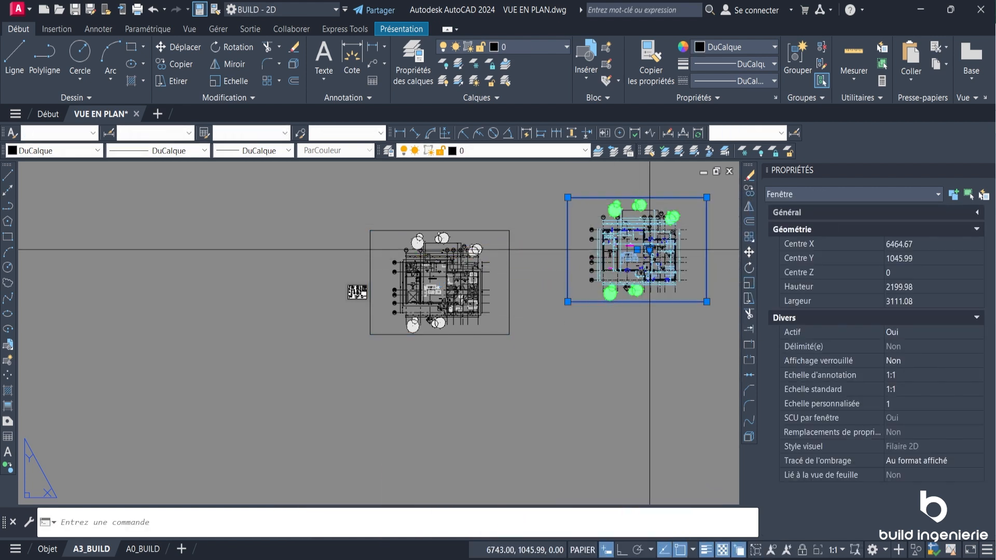
pyautogui.click(649, 250)
pyautogui.click(677, 272)
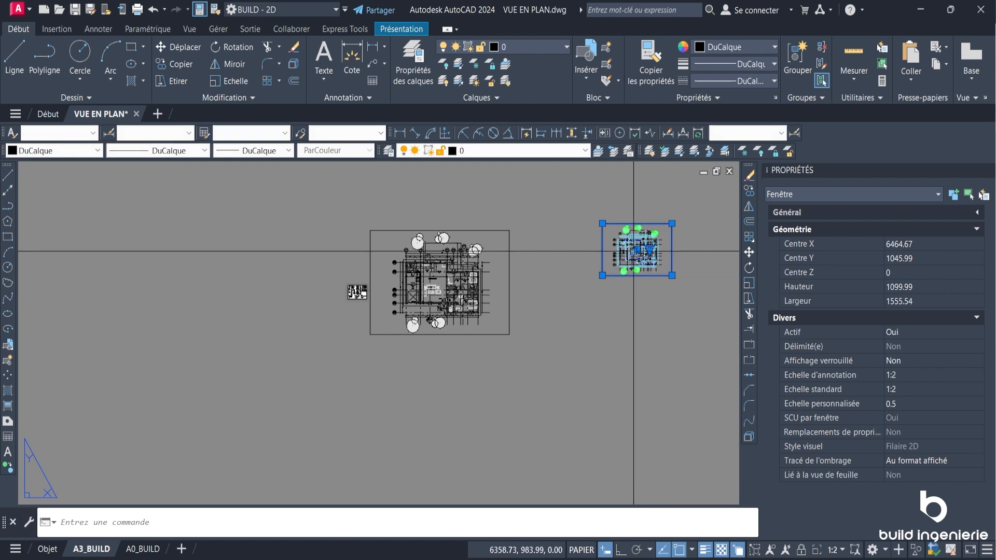
# Step: Move the 1:2 viewport copy over the original so both RESERVATION PLANCHER texts sit close together, centred at about X 1879, Y 360
pyautogui.click(637, 249)
pyautogui.scroll(10, 387, 288)
pyautogui.click(416, 271)
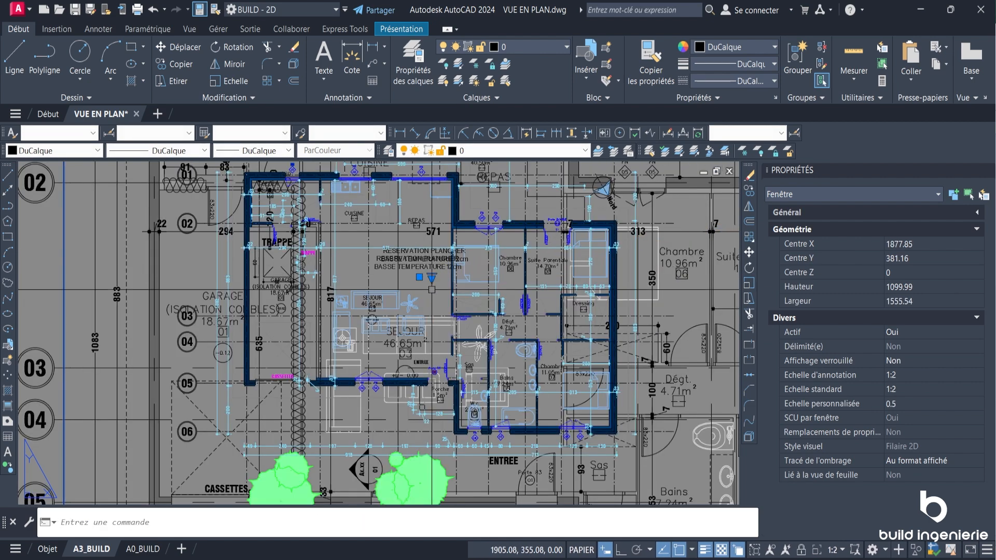
pyautogui.scroll(2, 417, 271)
pyautogui.click(418, 289)
pyautogui.click(422, 330)
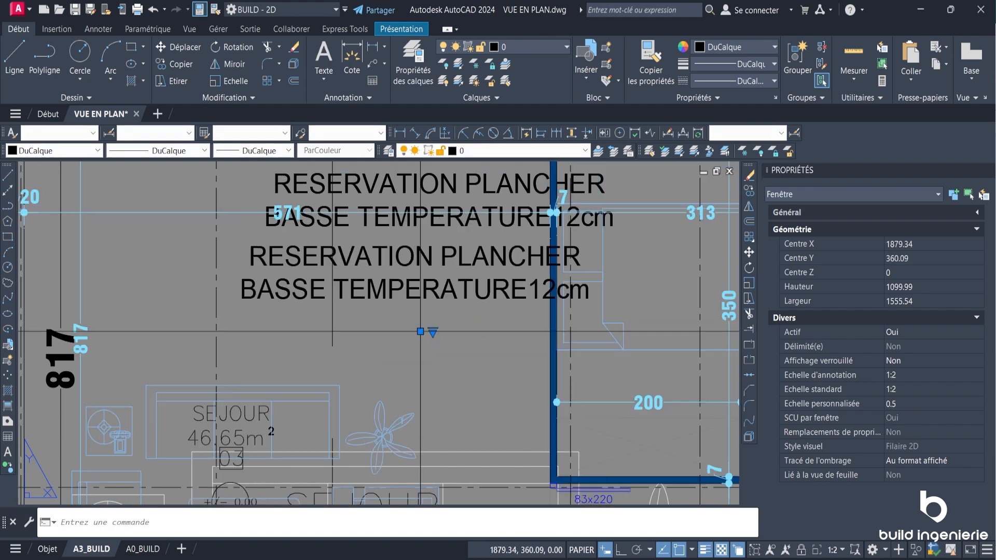
# Step: Nudge the 1:2 viewport copy right to centre X 1892.29, lining up its RESERVATION PLANCHER text with the original's, and compare their sizes
pyautogui.scroll(-4, 452, 315)
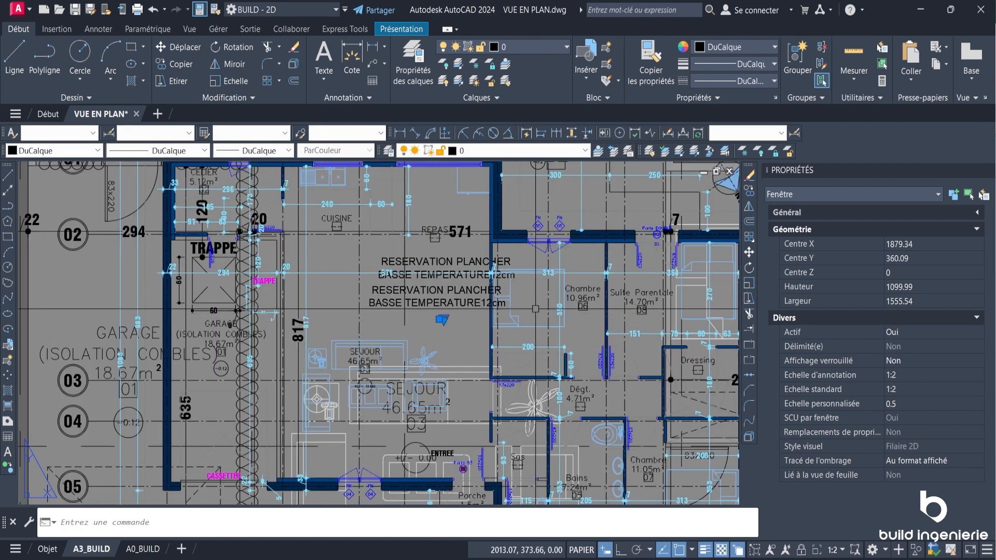
pyautogui.press('Escape')
pyautogui.hotkey('ctrl', 'Right')
pyautogui.hotkey('ctrl', 'Right')
pyautogui.hotkey('ctrl', 'Right')
pyautogui.hotkey('ctrl', 'Right')
pyautogui.hotkey('ctrl', 'Right')
pyautogui.hotkey('ctrl', 'Right')
pyautogui.hotkey('ctrl', 'Right')
pyautogui.hotkey('ctrl', 'Right')
pyautogui.hotkey('ctrl', 'Right')
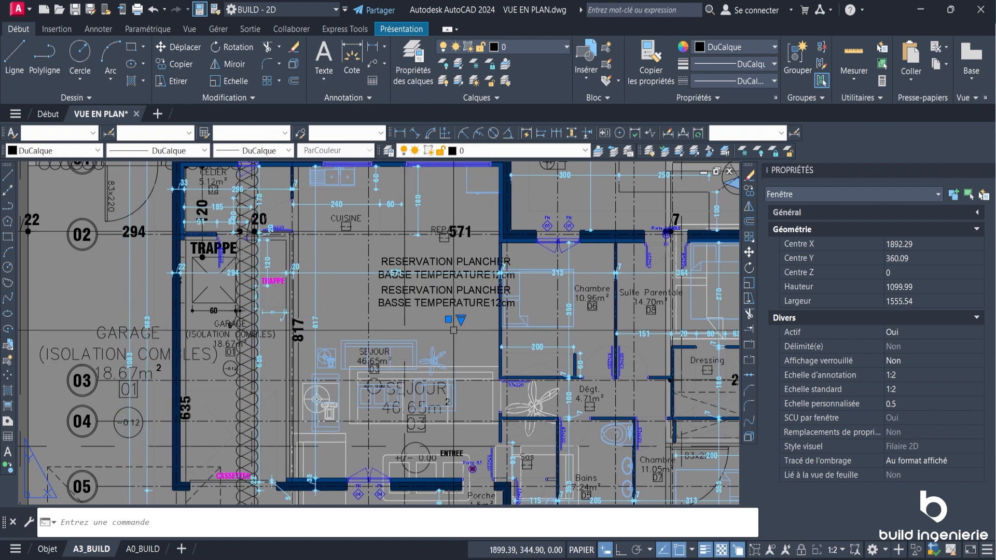
pyautogui.scroll(4, 386, 249)
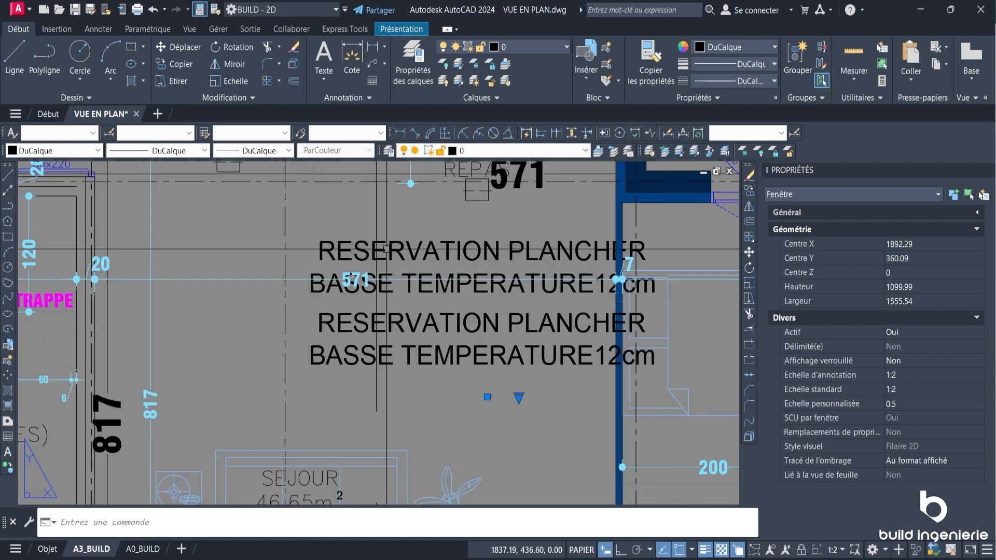
pyautogui.click(408, 246)
pyautogui.click(461, 257)
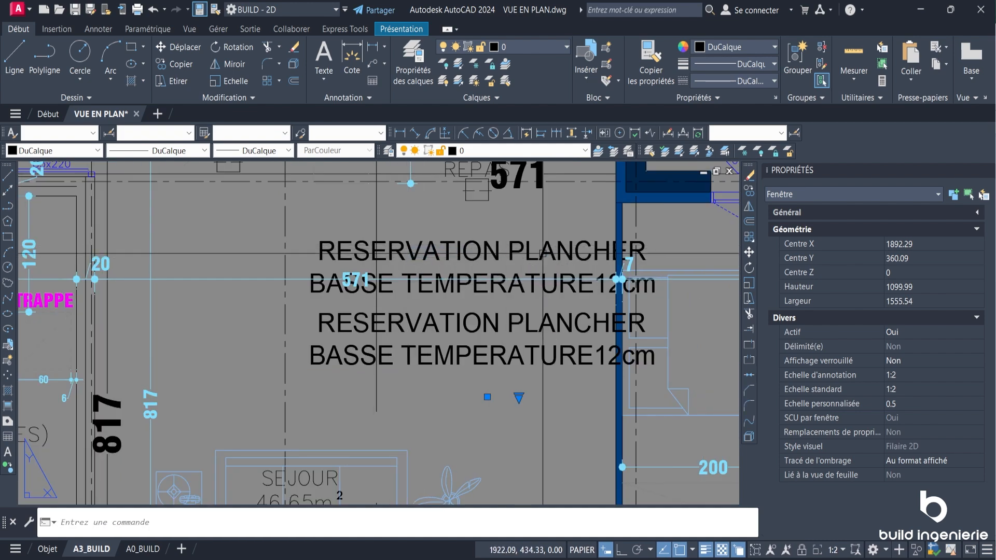
# Step: Check the annotation scales of the two overlapping viewports and compare the size of their RESERVATION PLANCHER texts
pyautogui.scroll(-8, 487, 299)
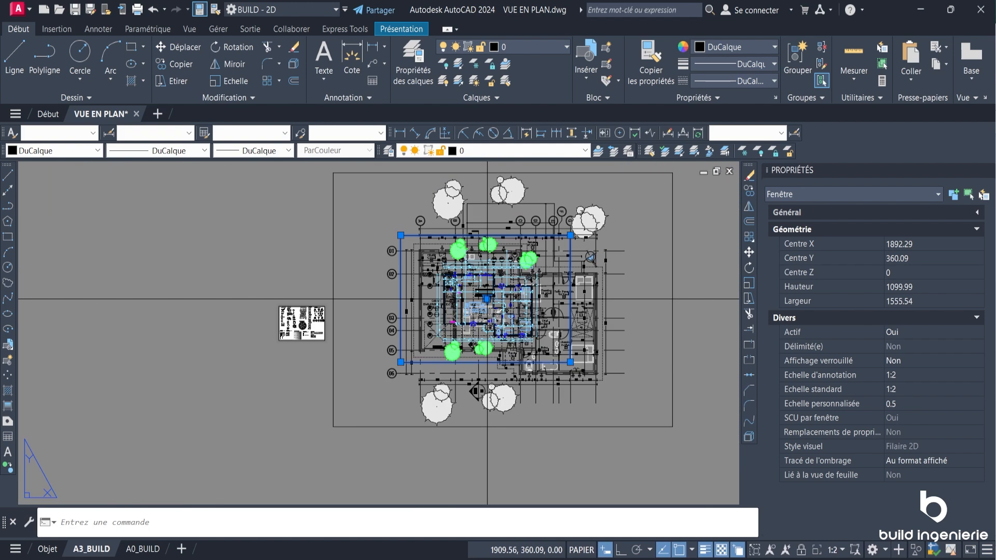
pyautogui.click(508, 173)
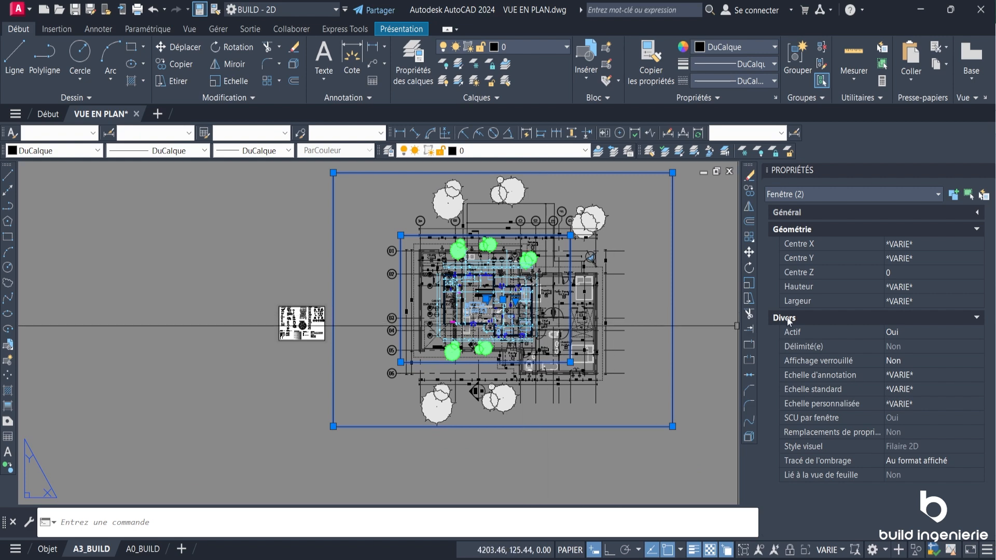
pyautogui.press('Escape')
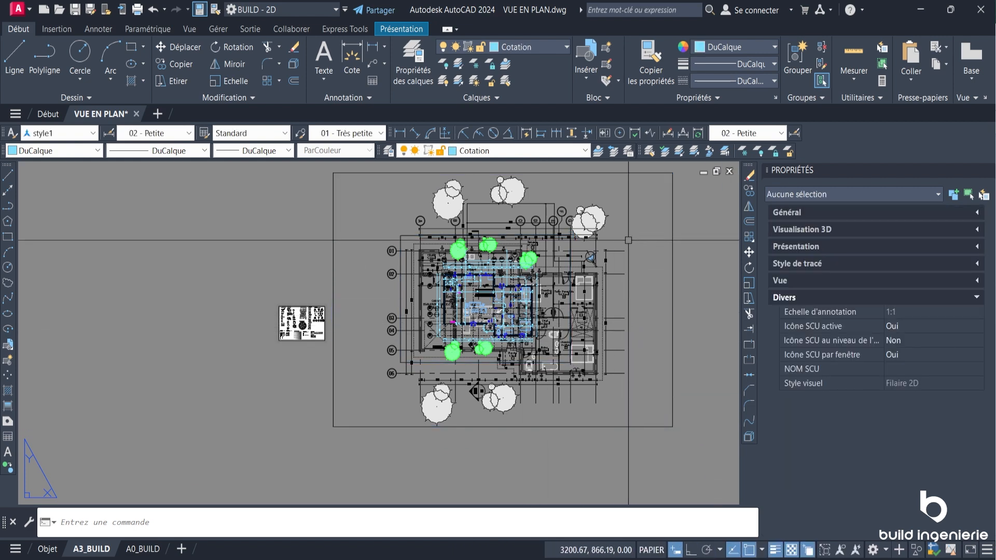
pyautogui.moveTo(546, 232); pyautogui.dragTo(550, 252, button='middle')
pyautogui.scroll(2, 514, 267)
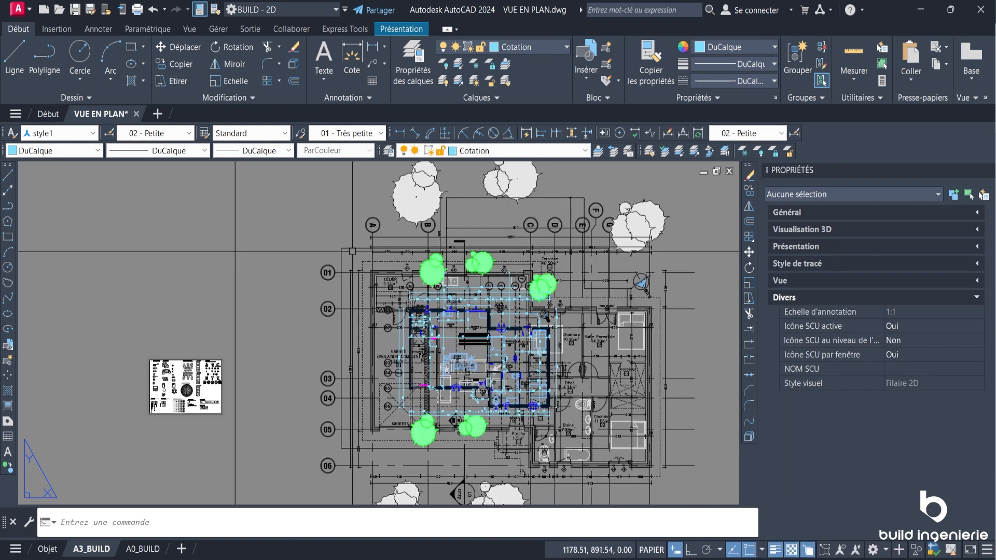
pyautogui.click(387, 247)
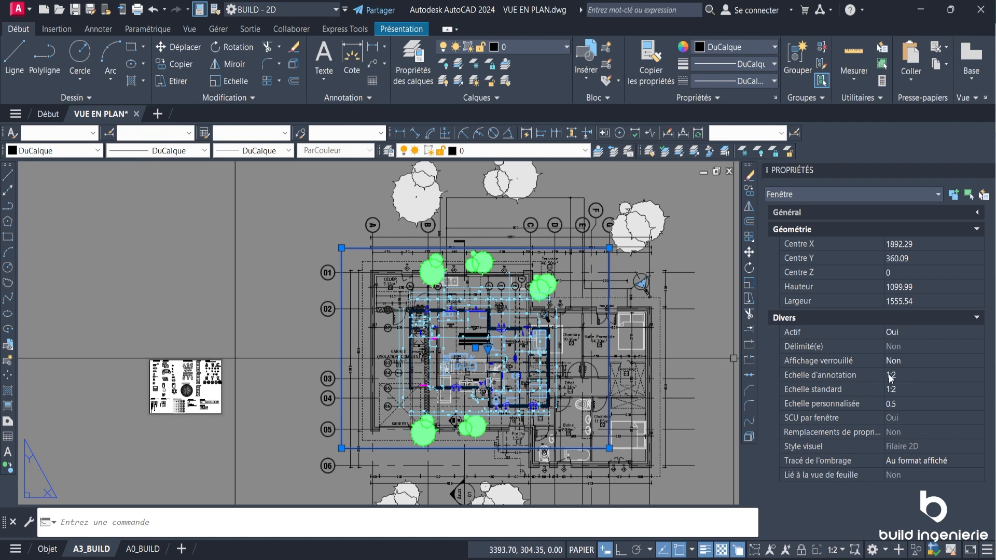
pyautogui.scroll(3, 525, 297)
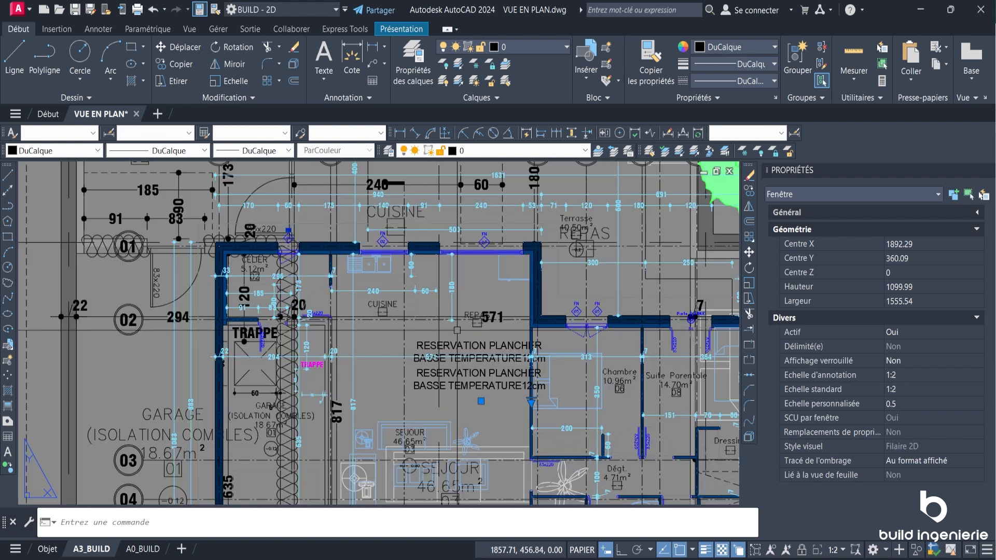
pyautogui.scroll(2, 457, 330)
pyautogui.press('Escape')
pyautogui.moveTo(468, 357); pyautogui.dragTo(461, 259, button='middle')
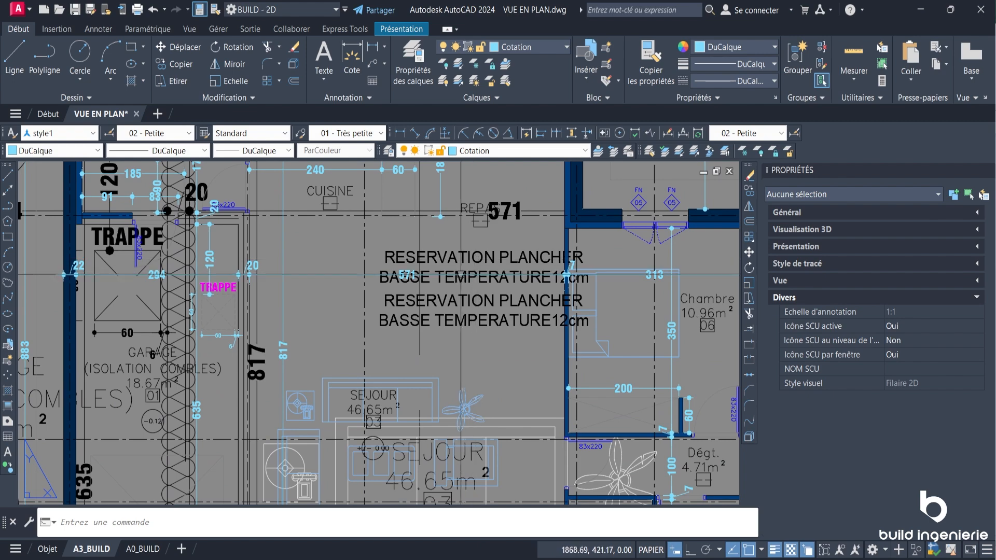
# Step: Set the smaller 1:2 viewport's annotation scale to 1:4 and inspect its RESERVATION PLANCHER text beside the original's
pyautogui.scroll(-8, 432, 309)
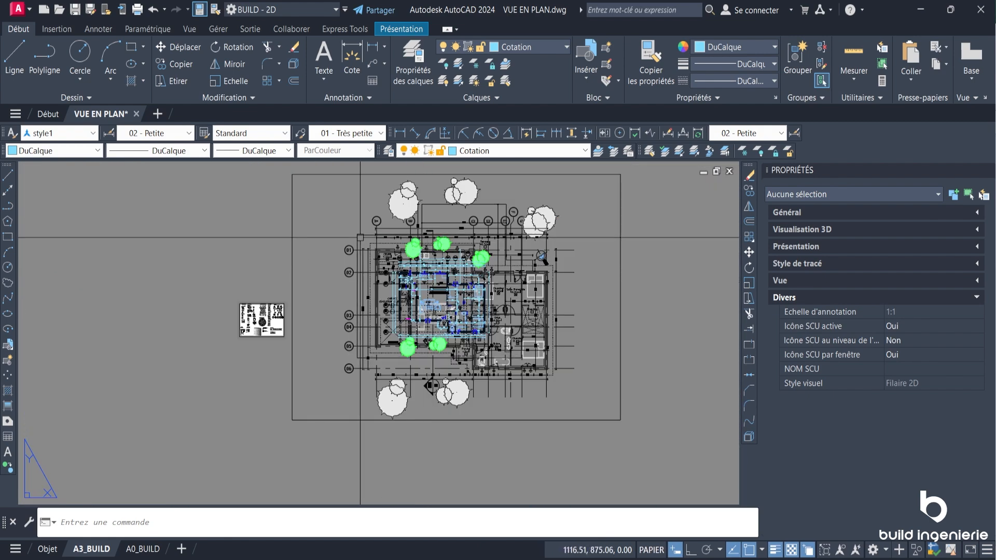
pyautogui.click(360, 237)
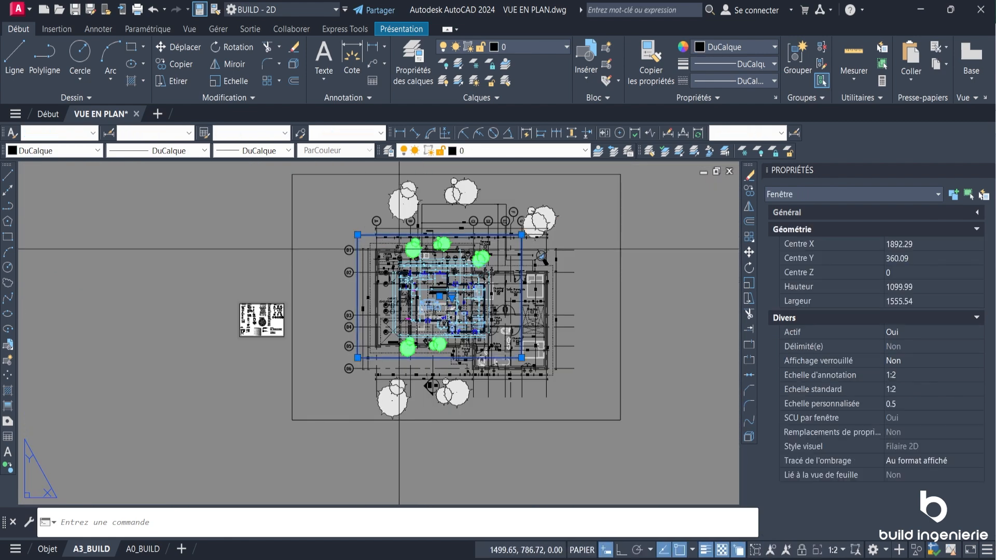
pyautogui.click(957, 375)
pyautogui.click(910, 401)
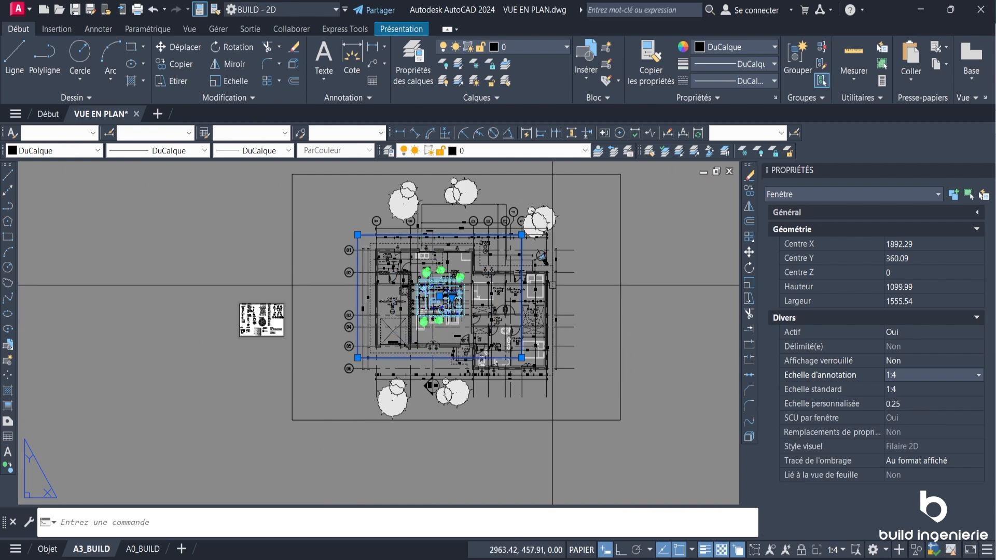
pyautogui.scroll(8, 553, 285)
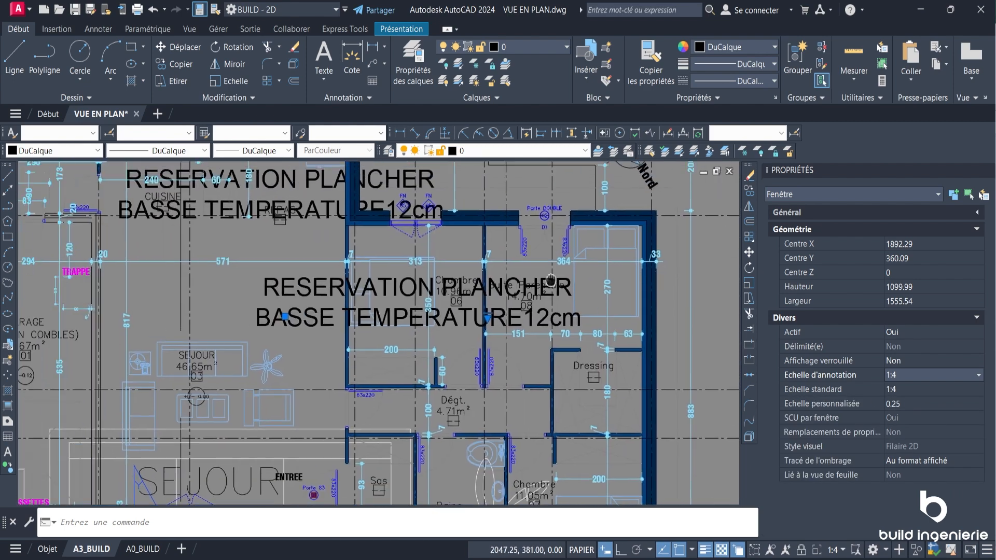
pyautogui.scroll(-10, 551, 280)
pyautogui.press('Escape')
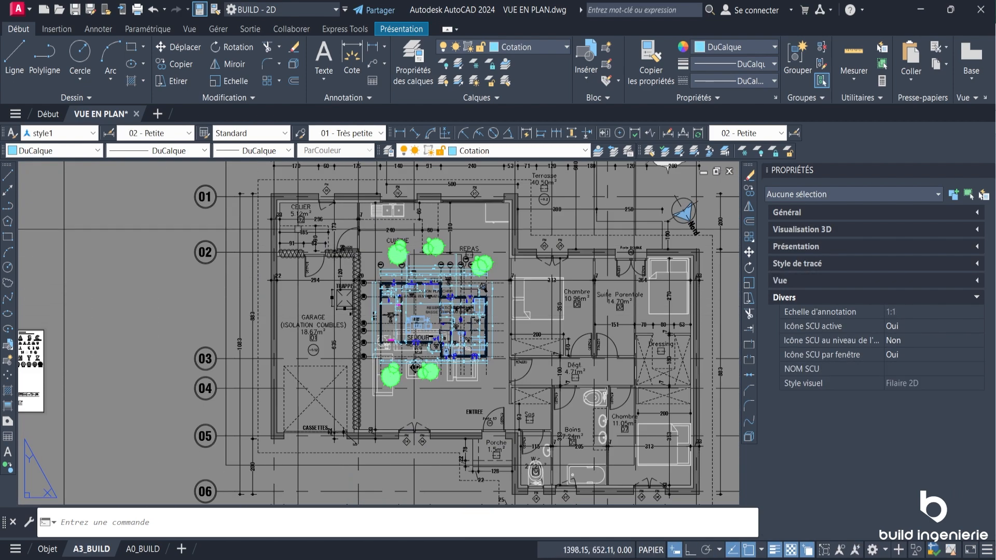
# Step: Check the 1:4 viewport's properties and compare its RESERVATION PLANCHER text with the one in the larger viewport
pyautogui.scroll(-4, 356, 252)
pyautogui.click(305, 216)
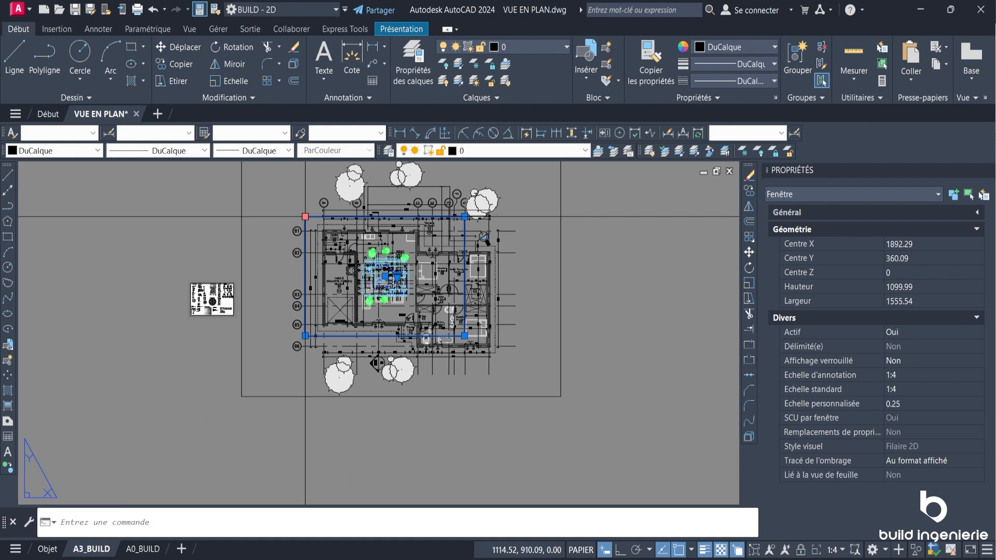
pyautogui.press('Escape')
pyautogui.scroll(6, 394, 275)
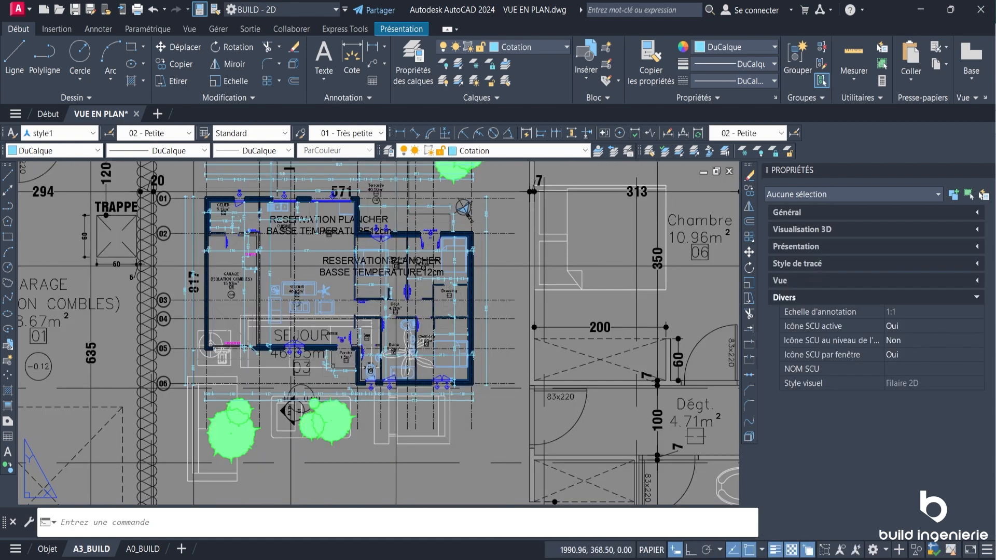
pyautogui.scroll(-2, 407, 241)
pyautogui.moveTo(392, 263); pyautogui.dragTo(451, 305, button='middle')
pyautogui.scroll(4, 449, 296)
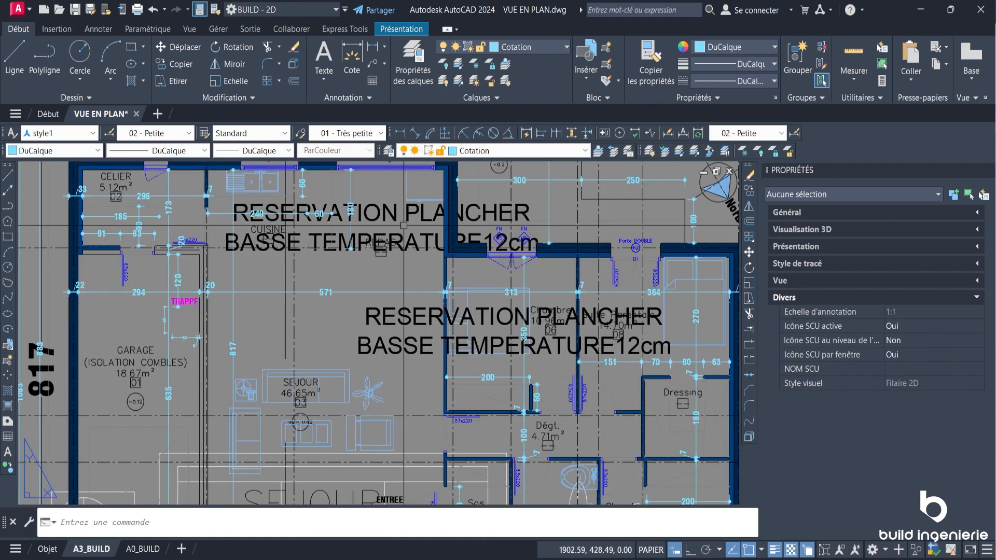
pyautogui.scroll(-2, 629, 332)
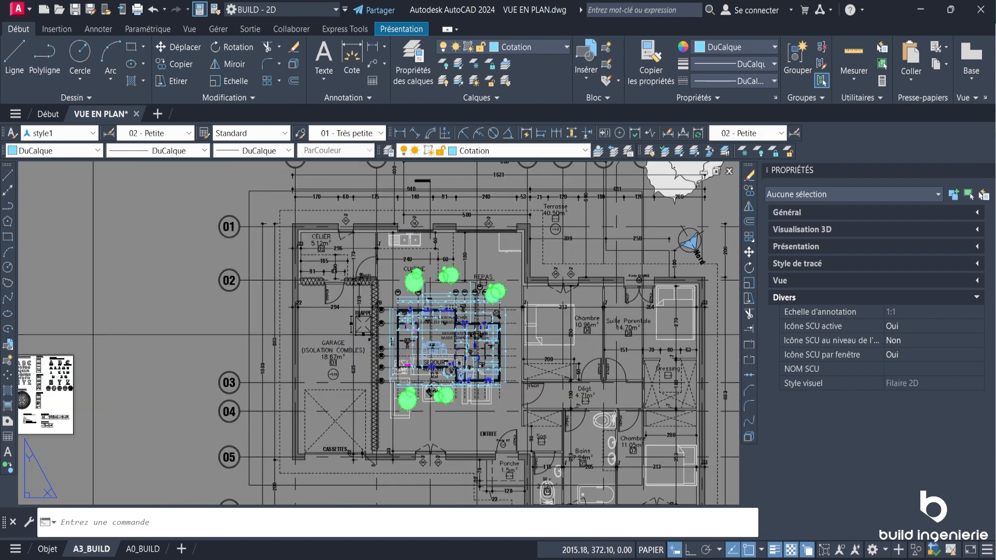
pyautogui.scroll(4, 414, 385)
pyautogui.scroll(-4, 437, 350)
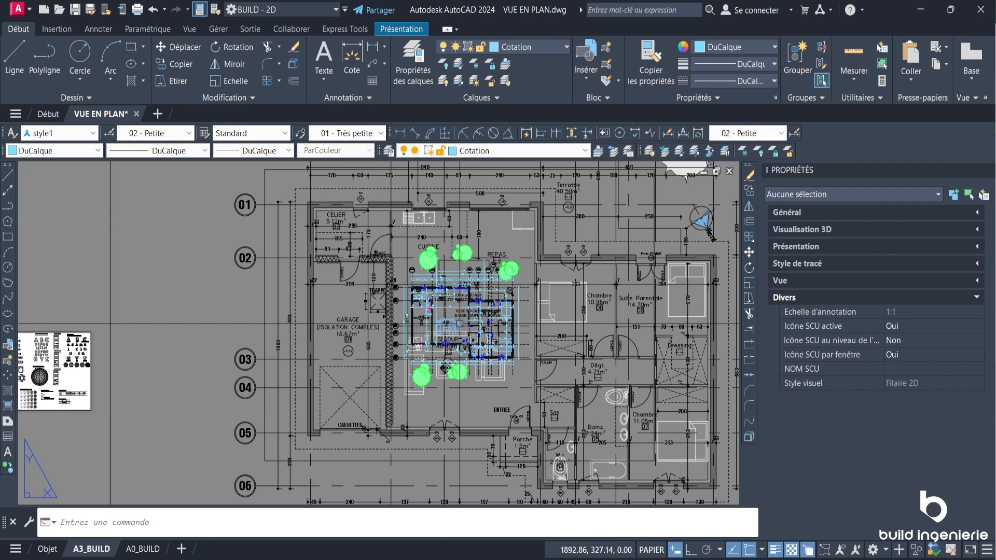
# Step: Select the 1:4 viewport overlapping the original floor plan viewport
pyautogui.scroll(-2, 472, 291)
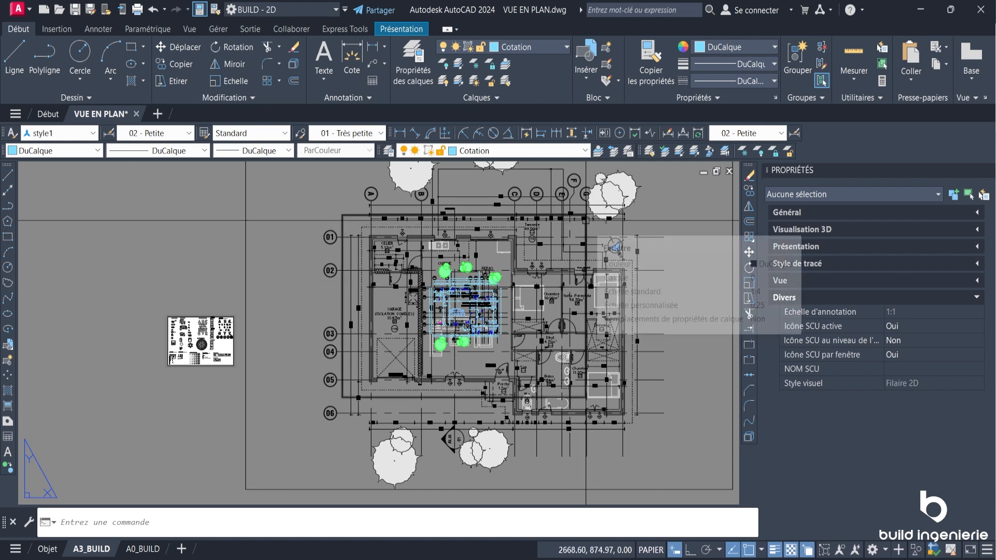
pyautogui.moveTo(586, 231)
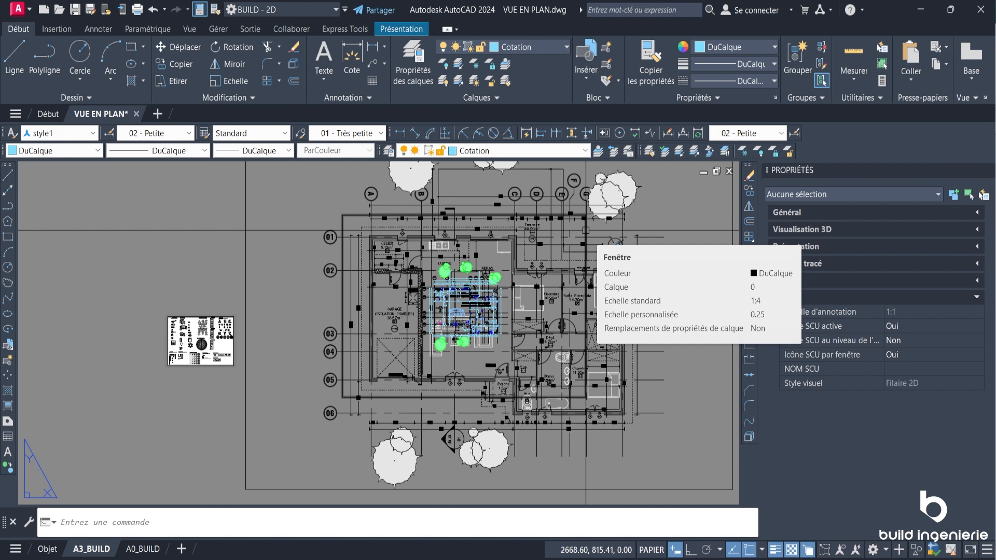
pyautogui.click(586, 230)
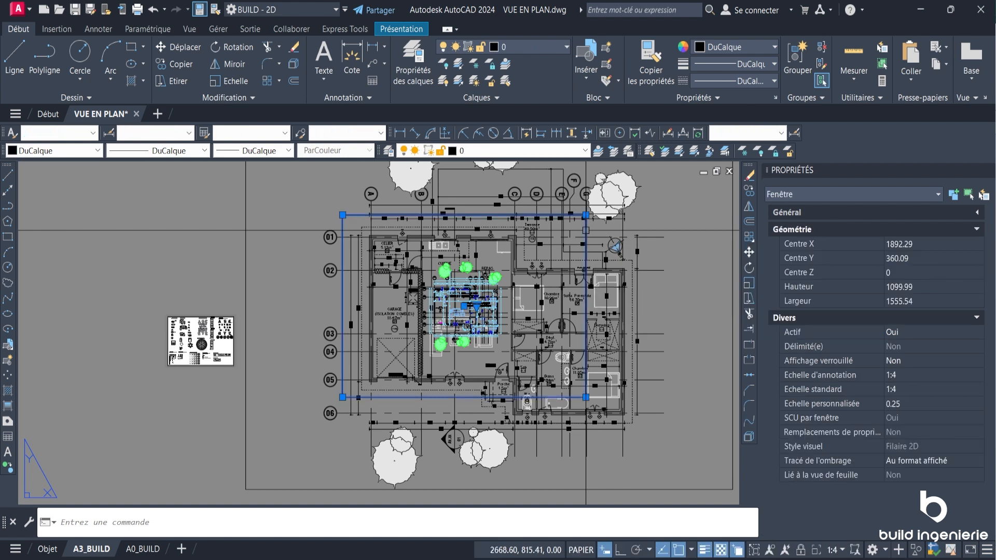